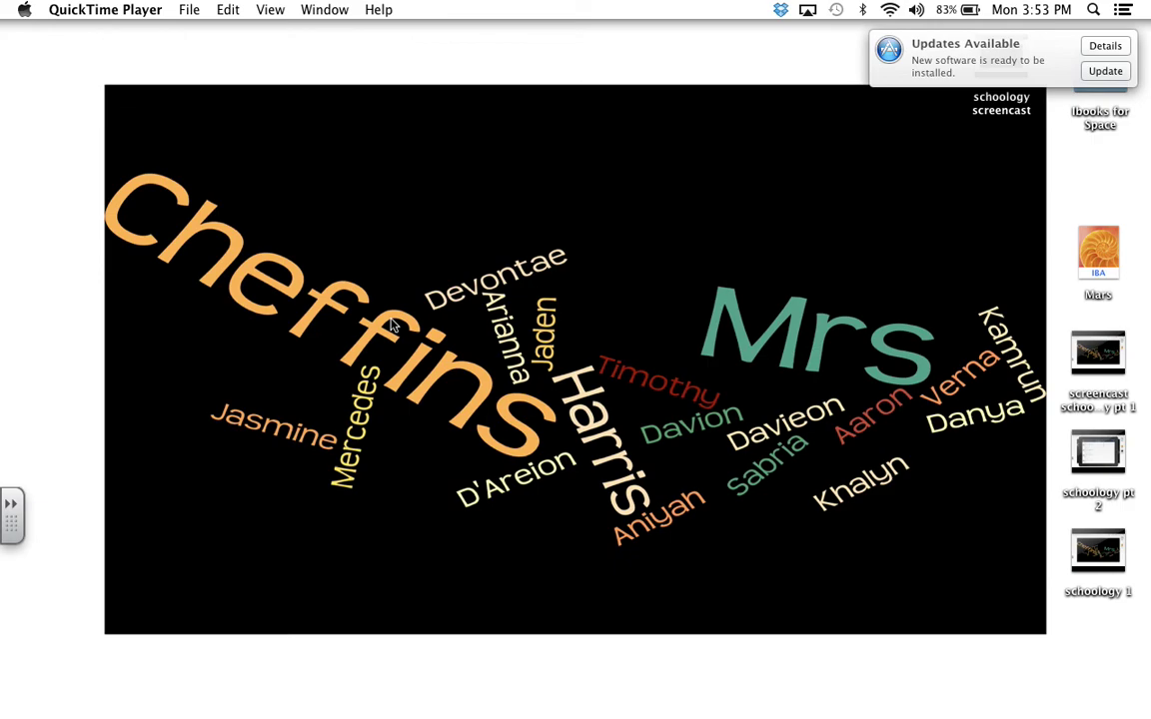
Step: Launch Safari and load schoology.com
mouse_move(340, 705)
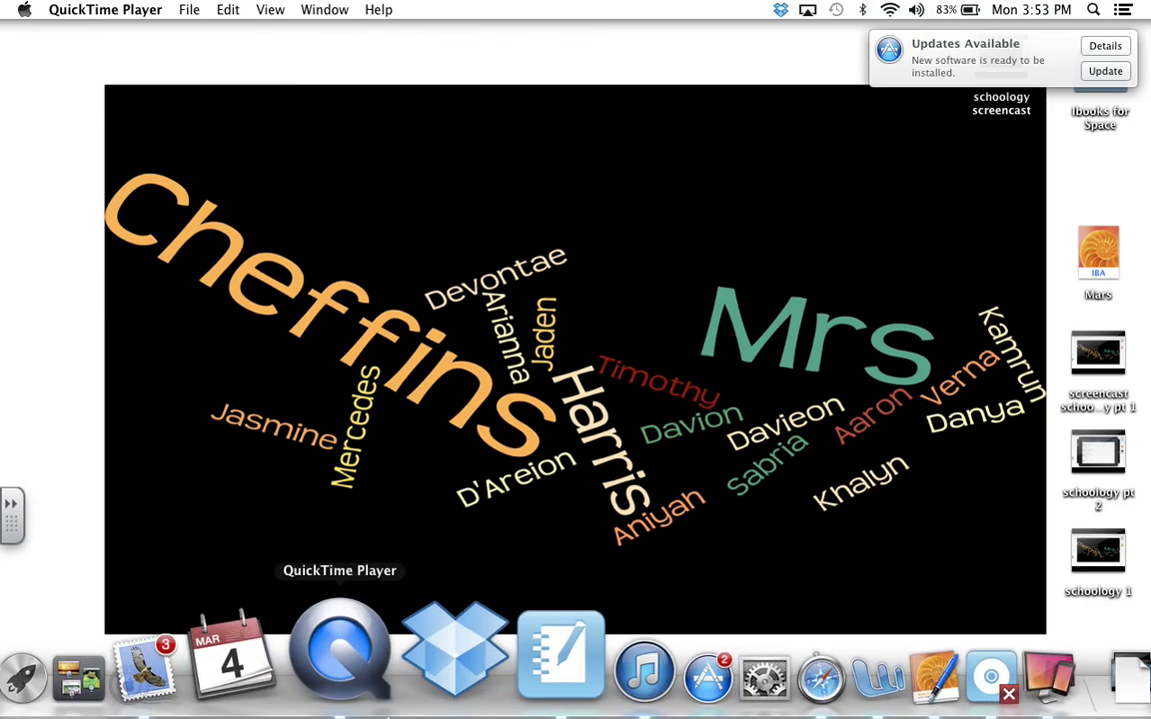
click(726, 665)
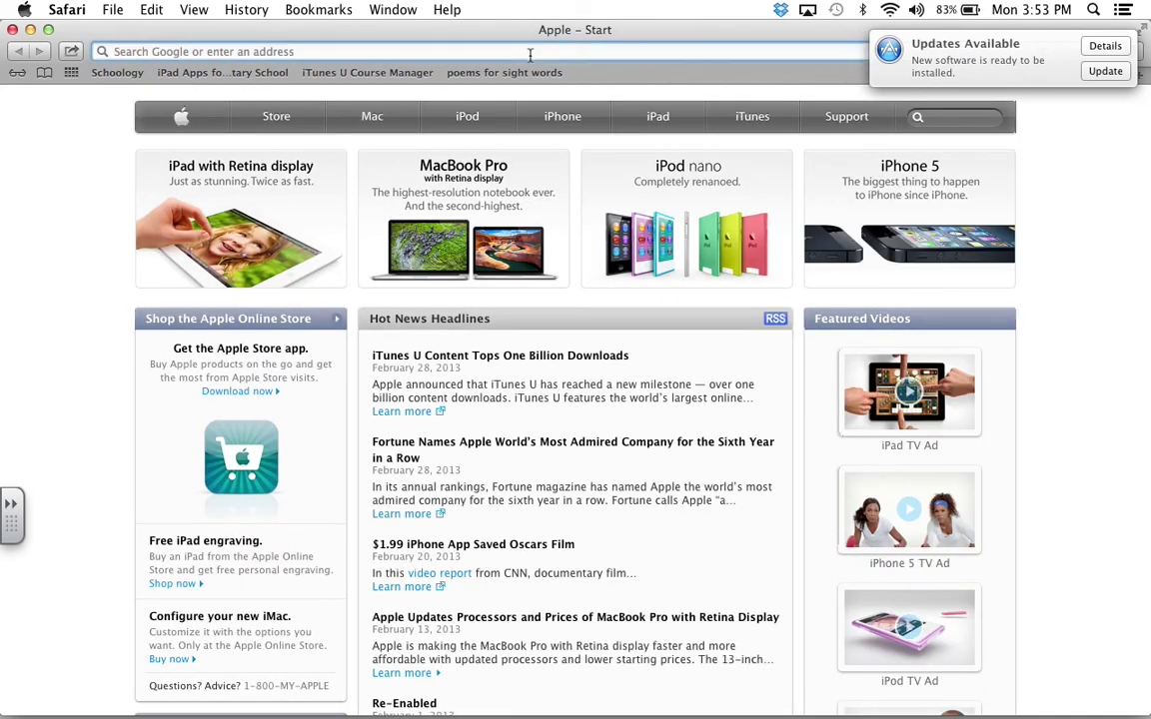
click(530, 55)
text(scho)
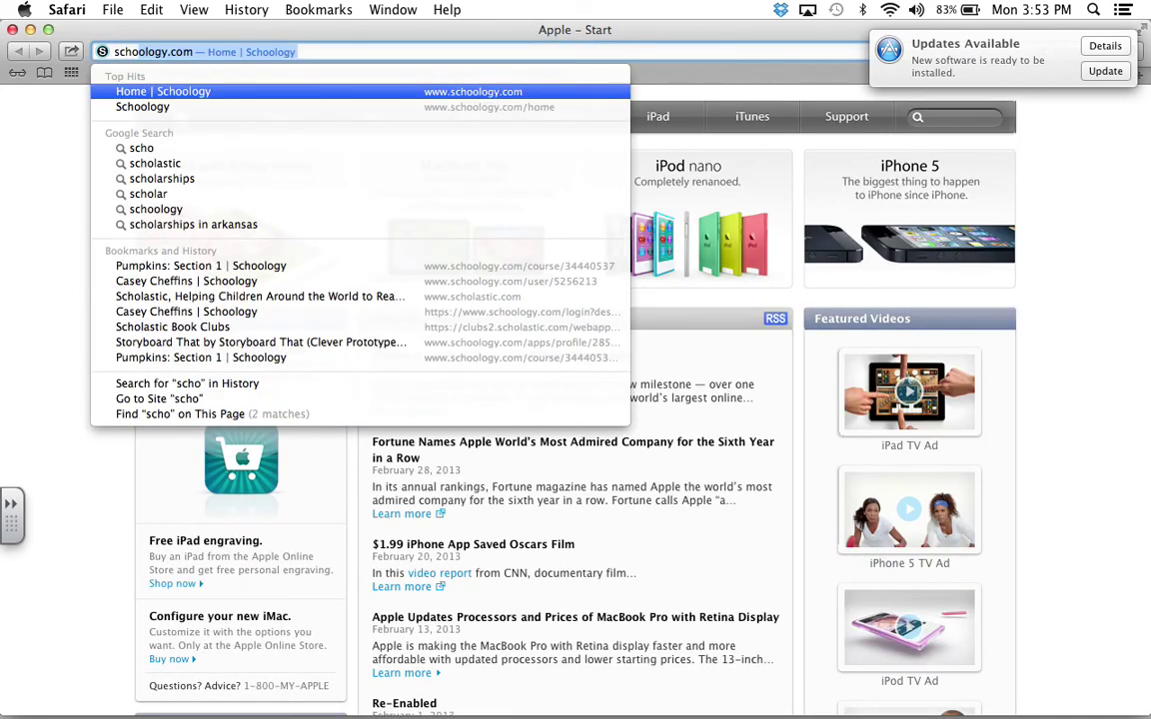
text(ology.com/)
key(Return)
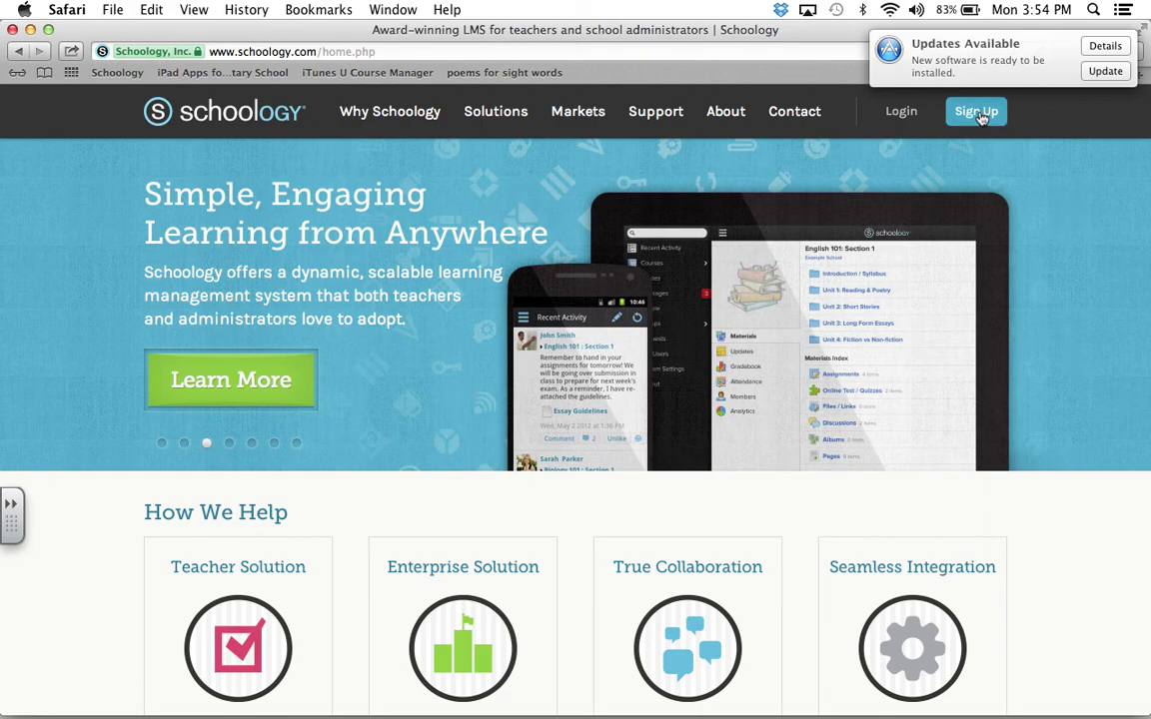
Step: Log in with the teacher's e-mail address and open the account's profile page
click(903, 116)
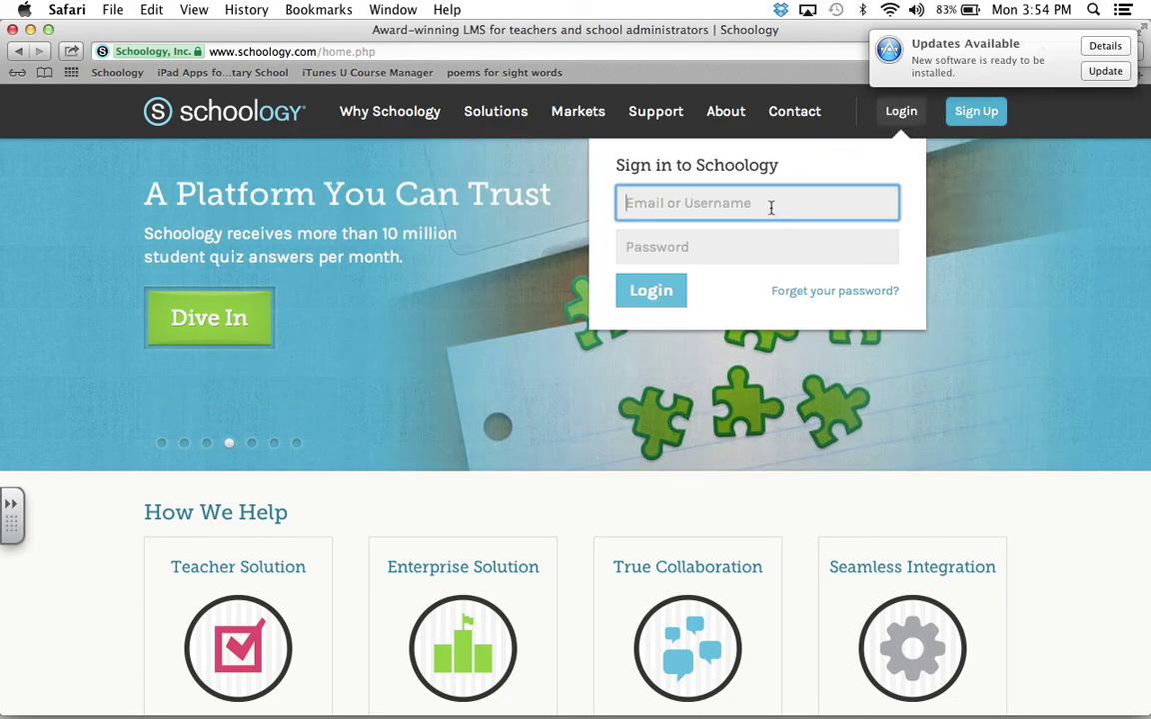
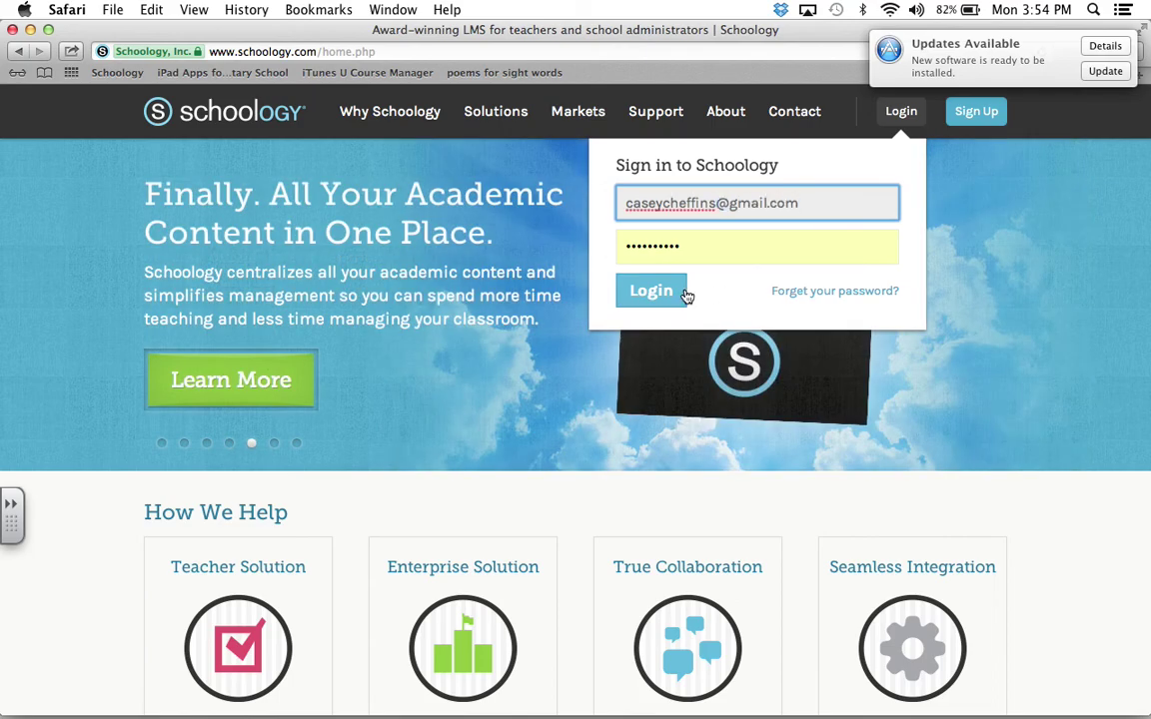
click(660, 292)
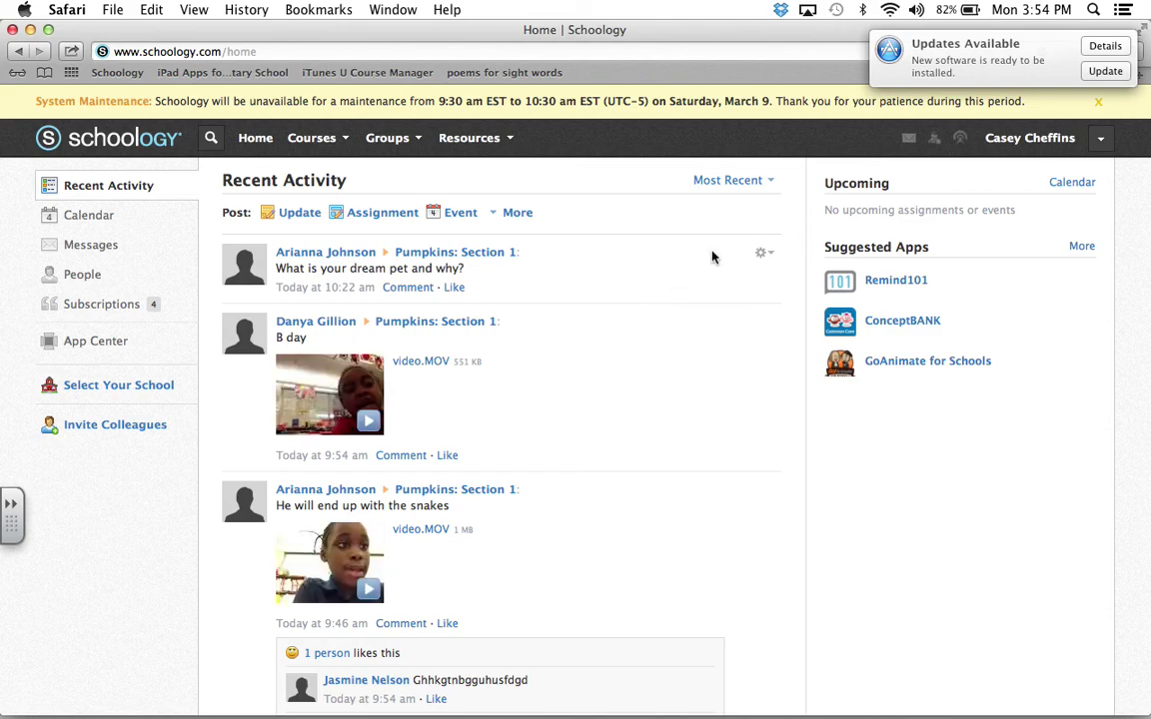
click(1014, 146)
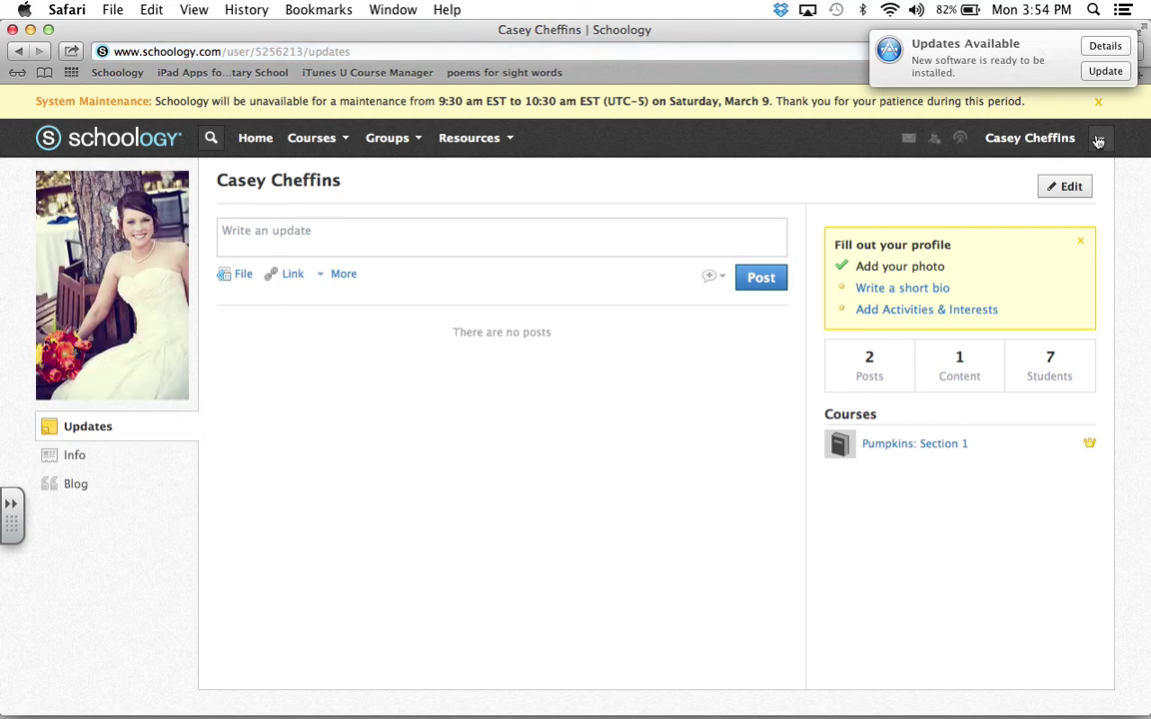
Step: Log out through the account options dropdown
click(1099, 138)
click(987, 356)
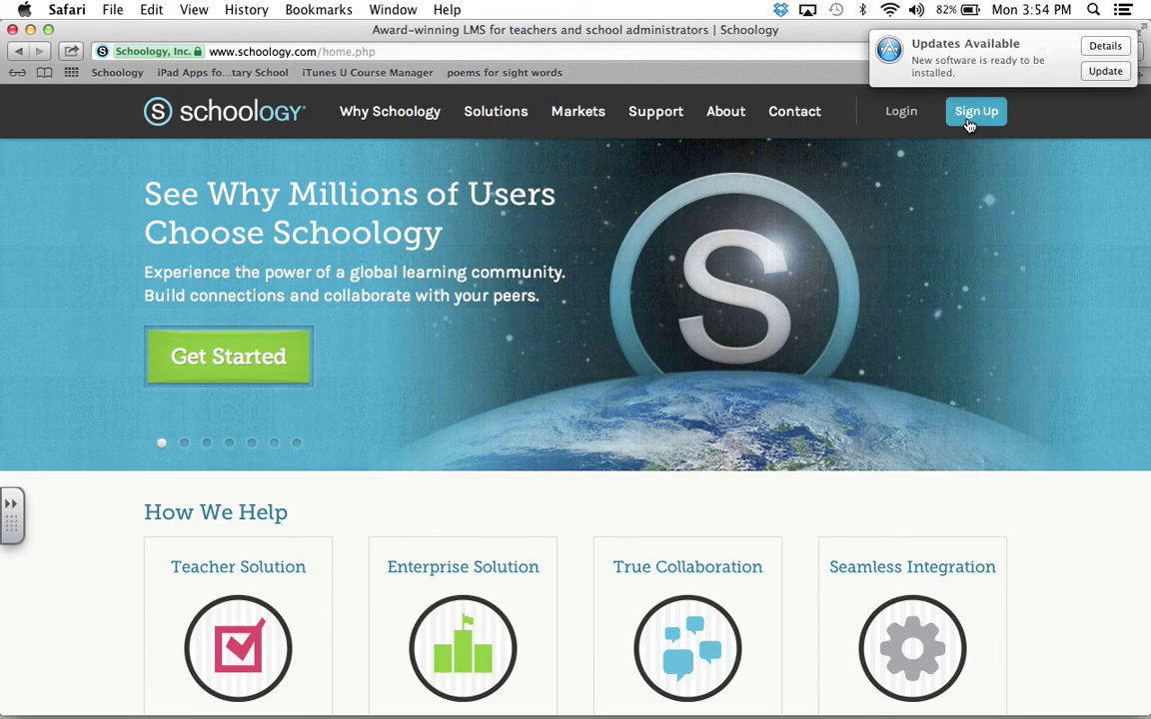
Step: Start an Instructor sign-up and enter the teacher's first and last name
click(974, 114)
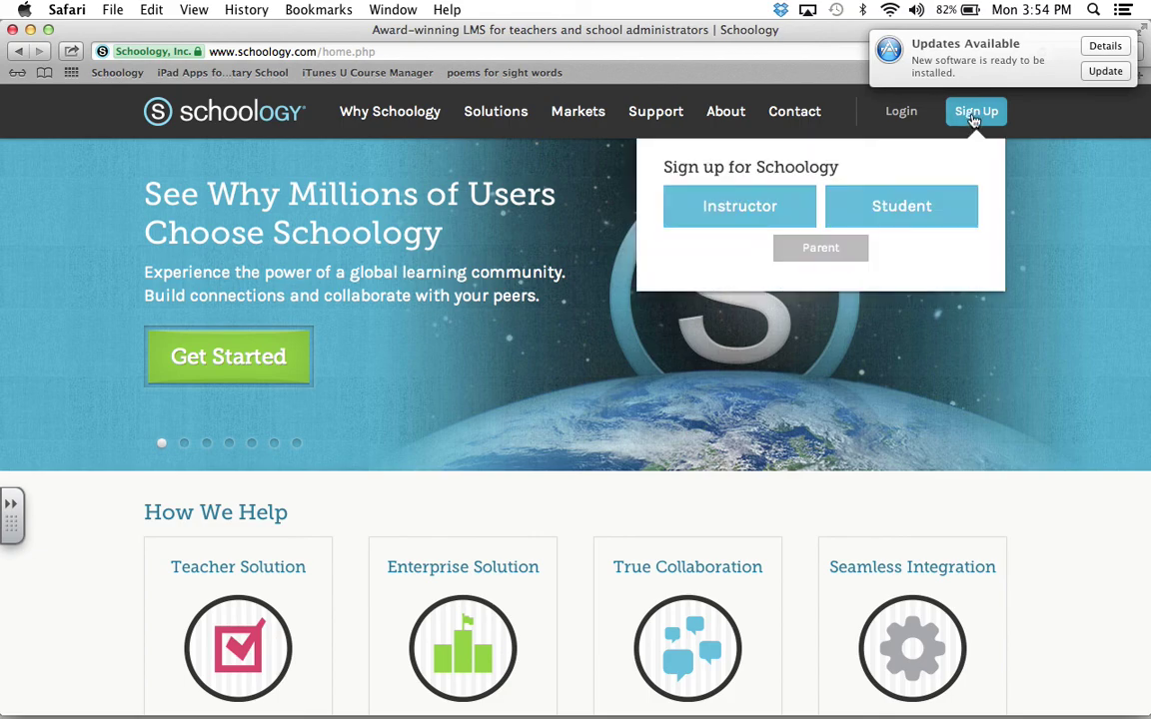
click(788, 220)
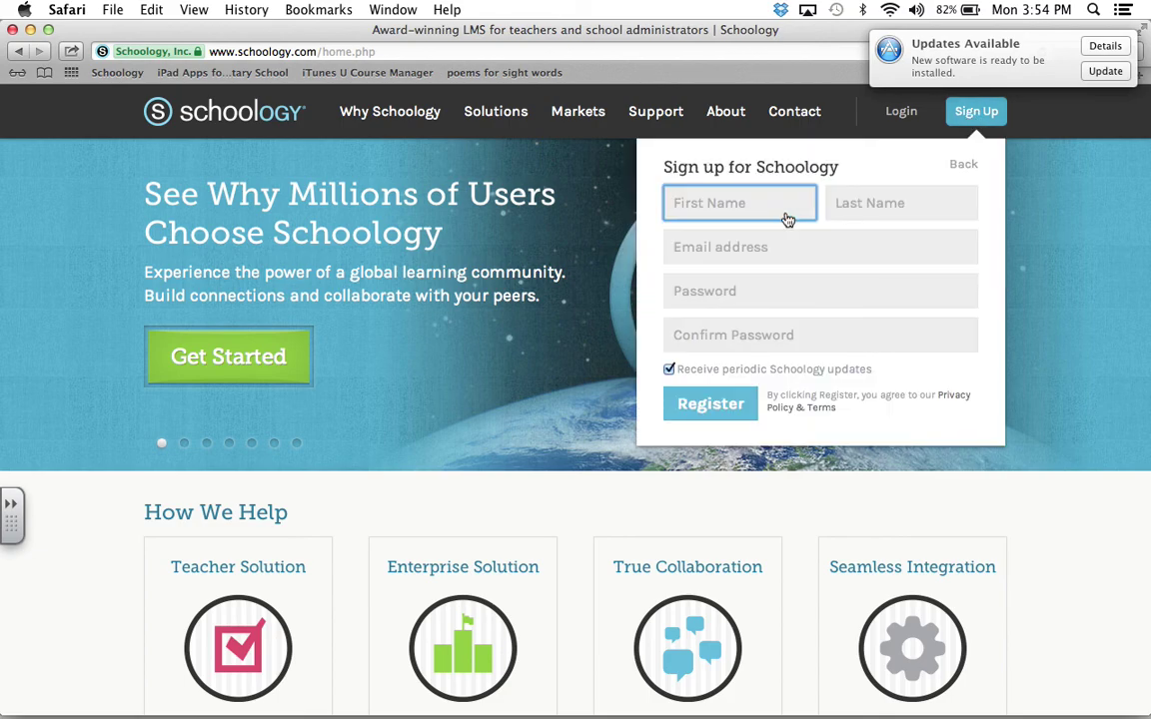
text(G)
key(BackSpace)
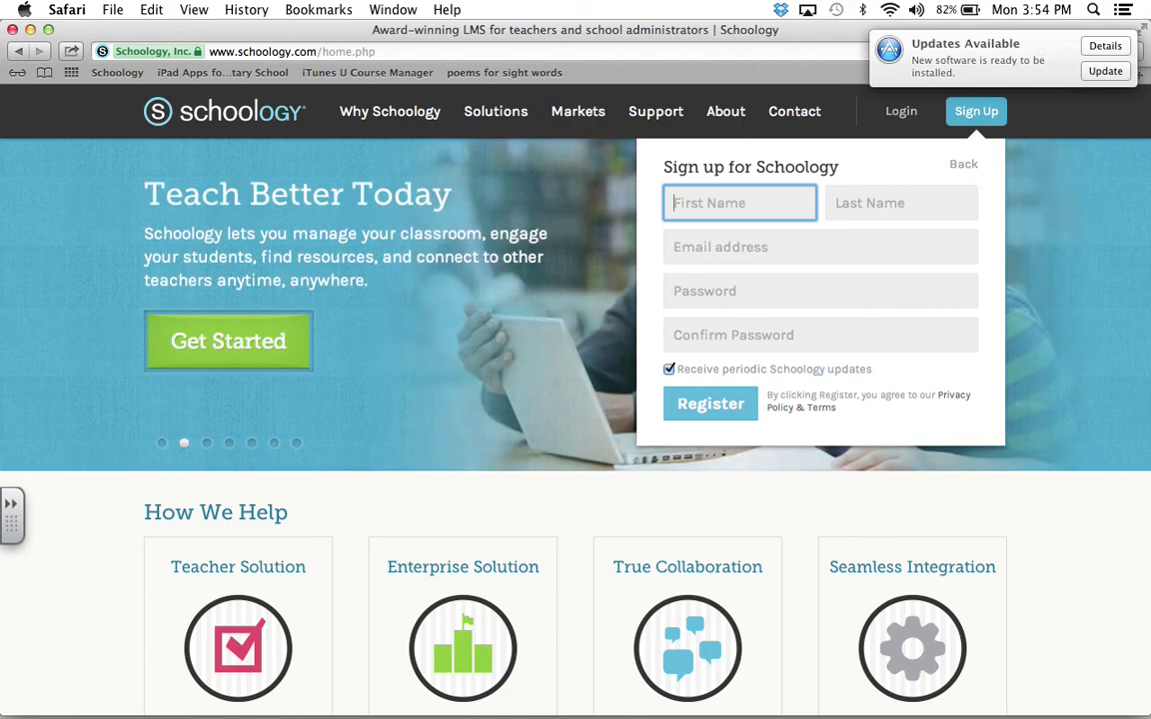
text(Mrsd)
key(BackSpace)
key(Tab)
text(Cheffins)
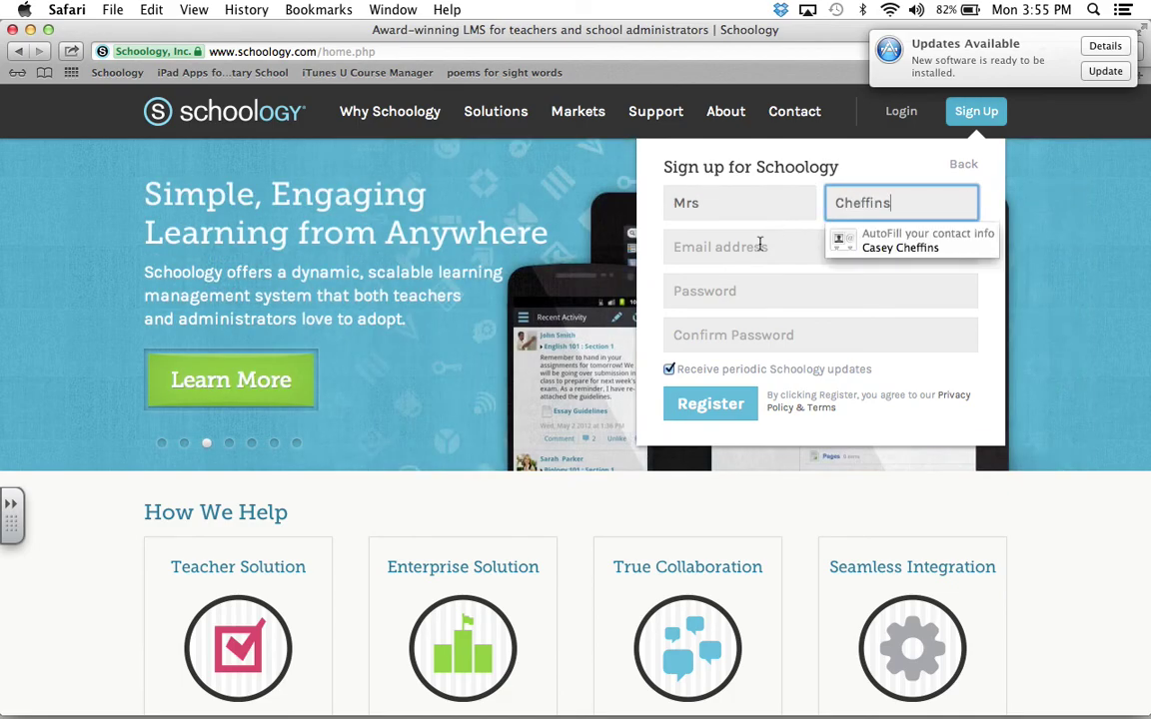
Step: Enter the teacher's e-mail address and a password in the sign-up form
click(760, 247)
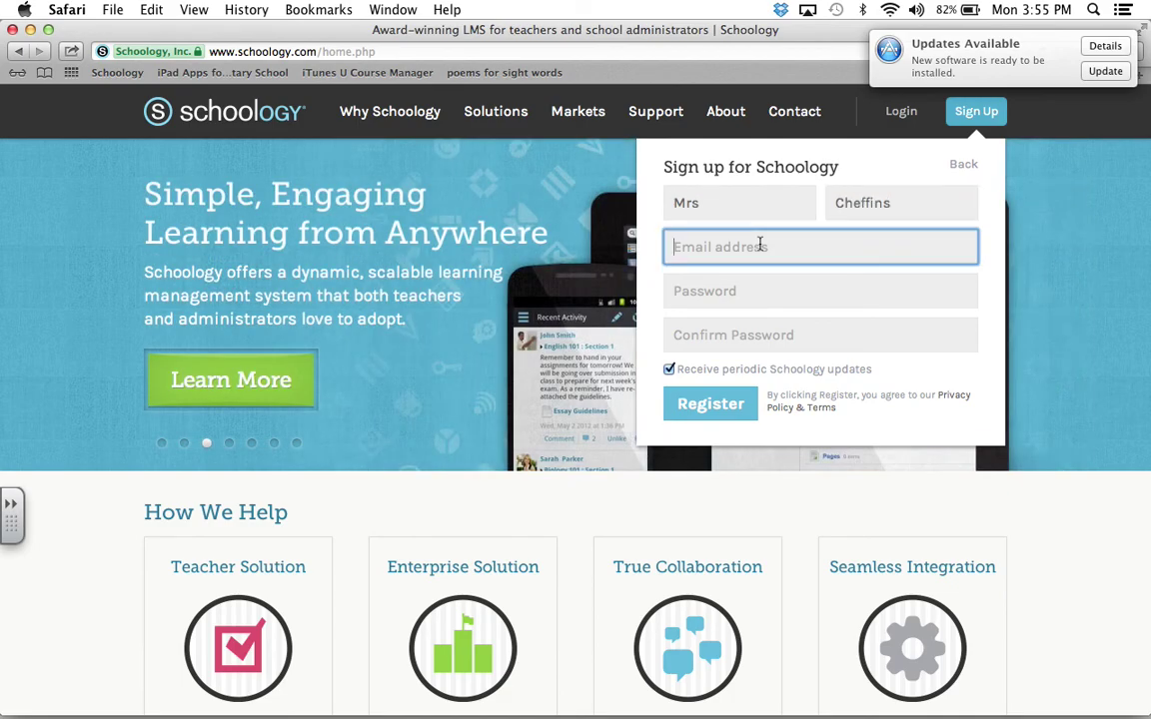
text(cas)
key(BackSpace)
key(BackSpace)
key(BackSpace)
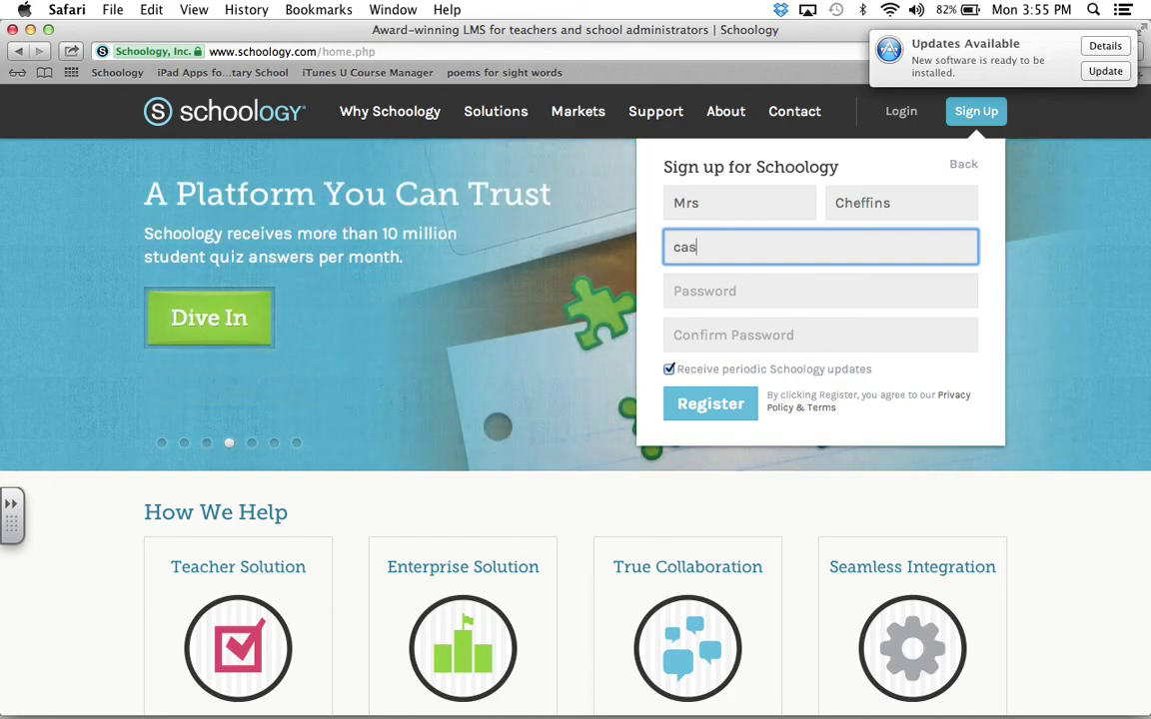
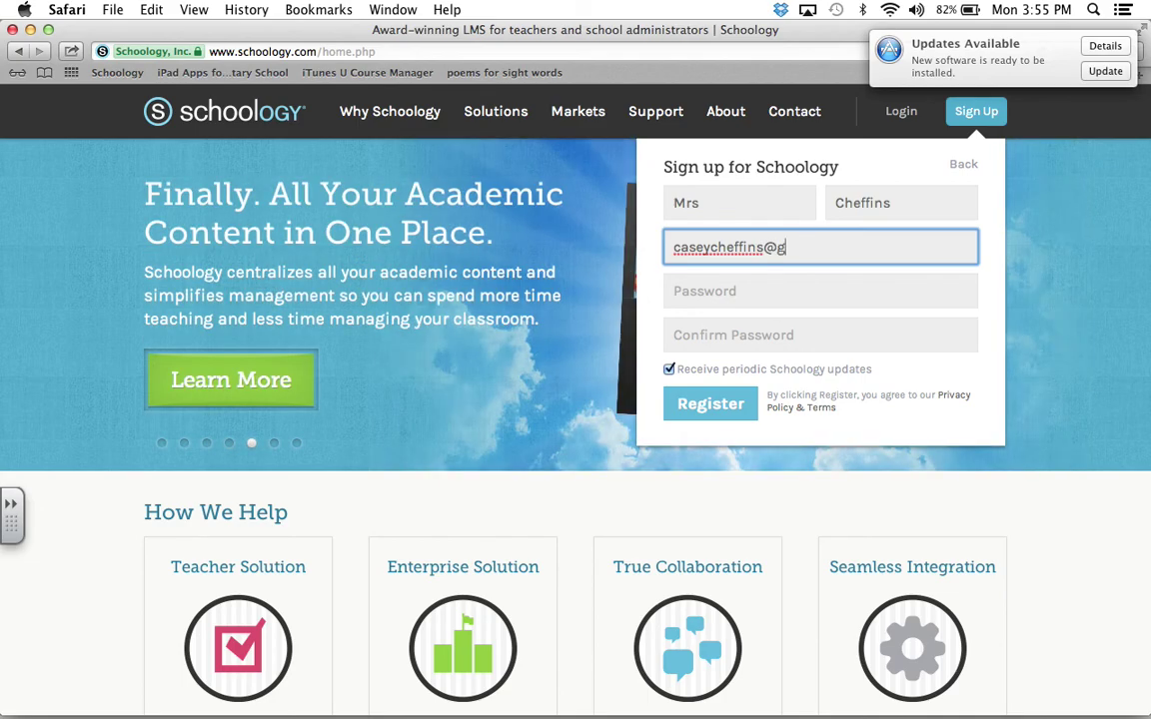
key(Tab)
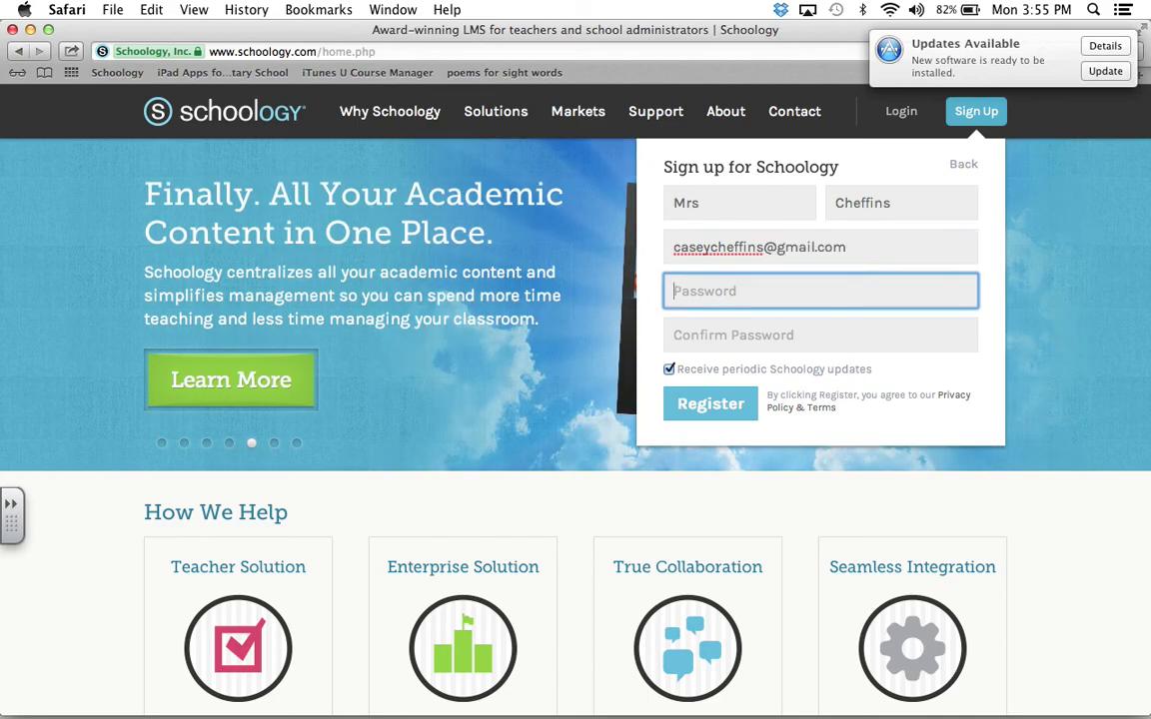
text(••••••••••)
key(Tab)
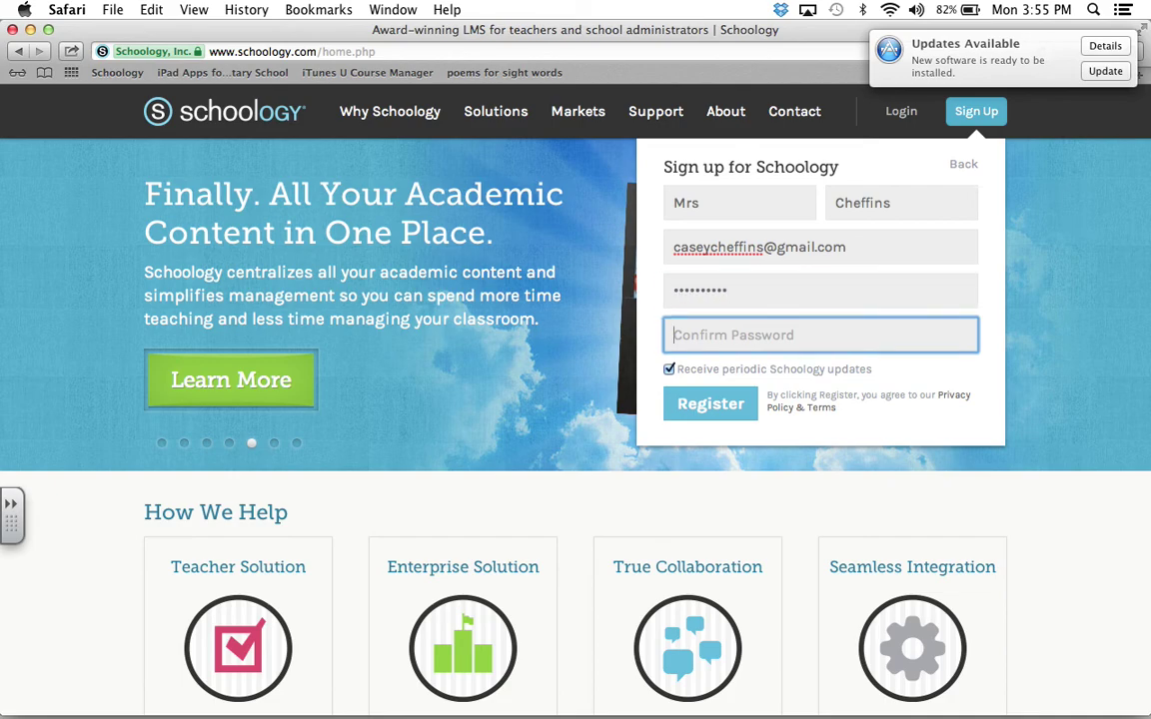
text(••••••••••)
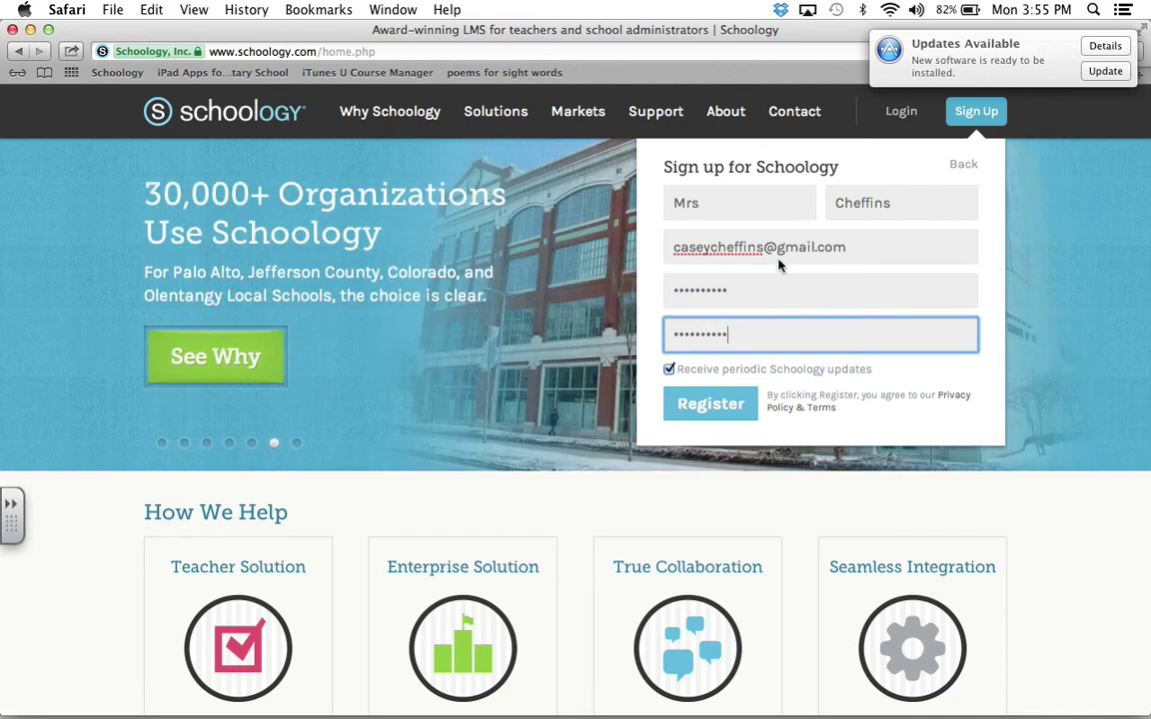
Step: Replace the rejected e-mail with a school address, re-enter both passwords, untick updates, and register
click(692, 403)
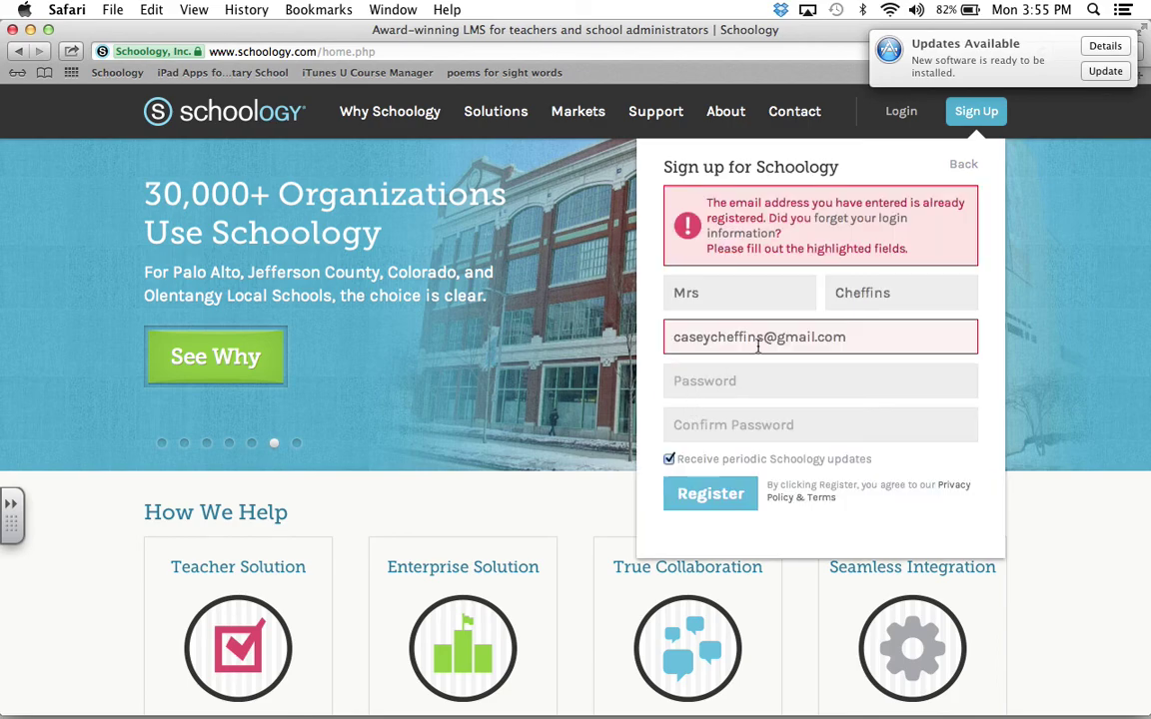
triple_click(864, 334)
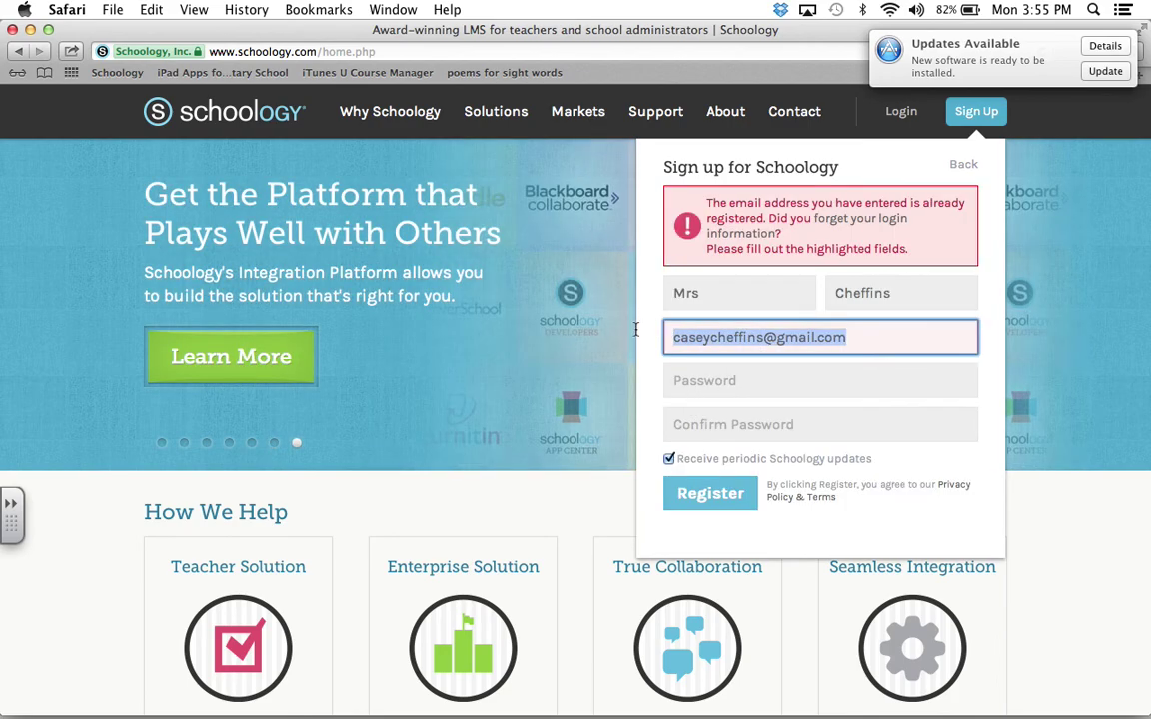
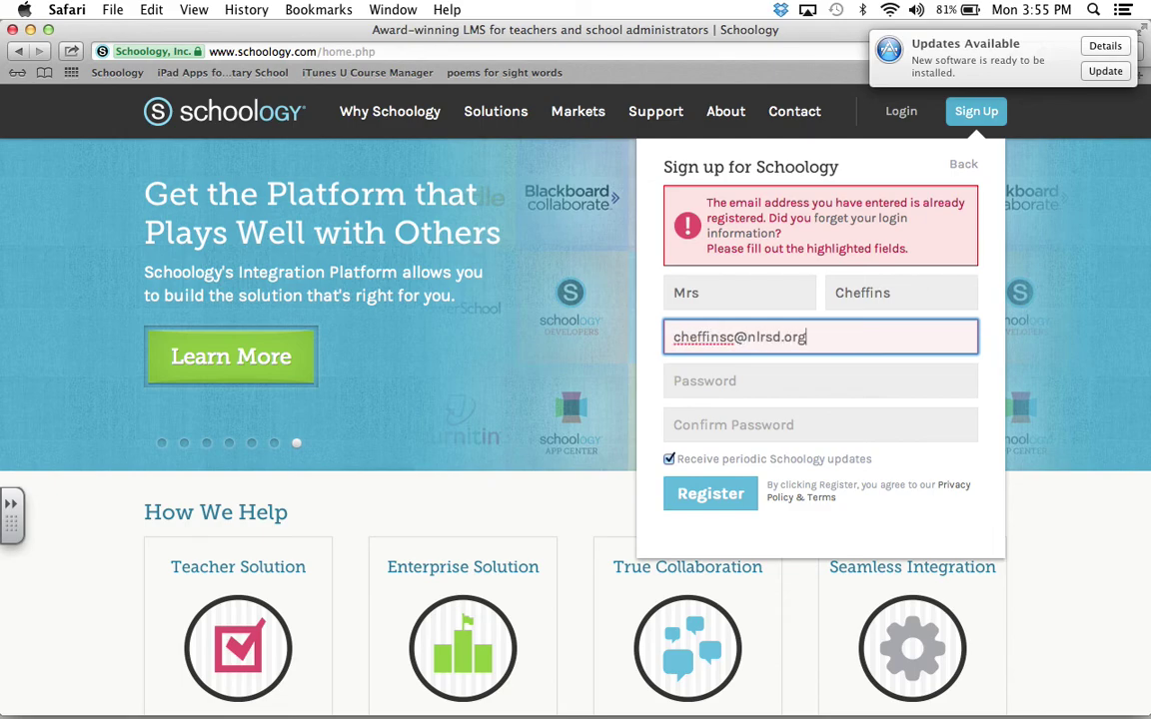
key(Tab)
text(********)
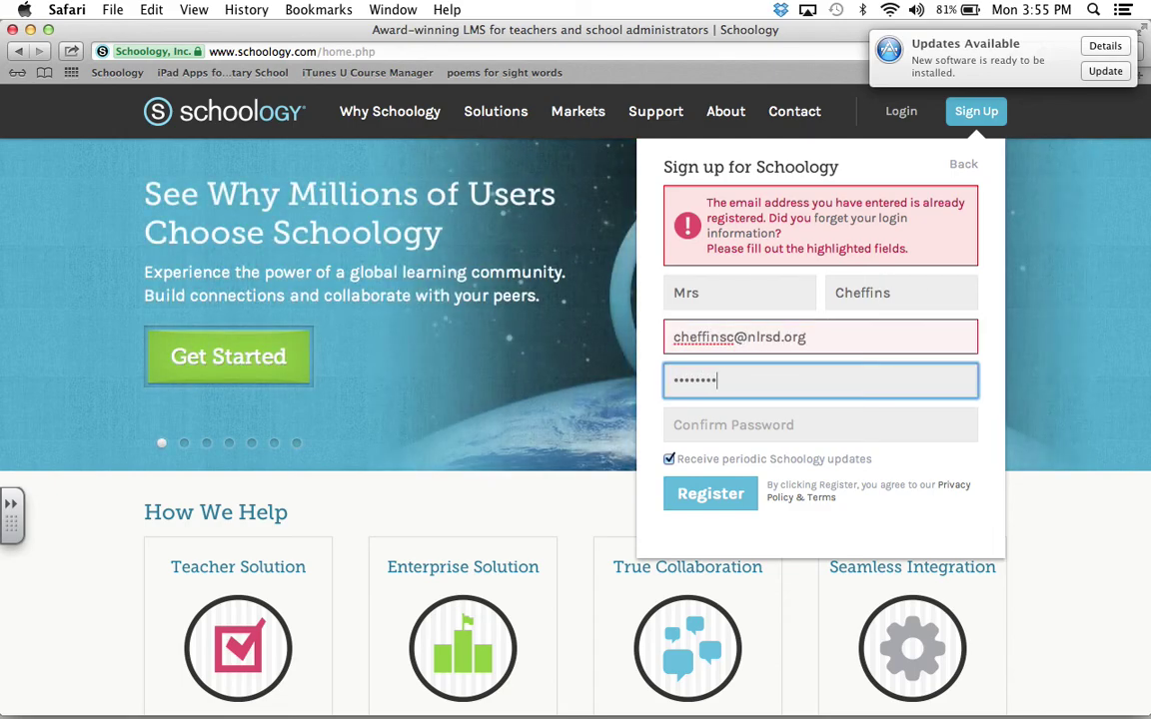
key(Tab)
text(*****)
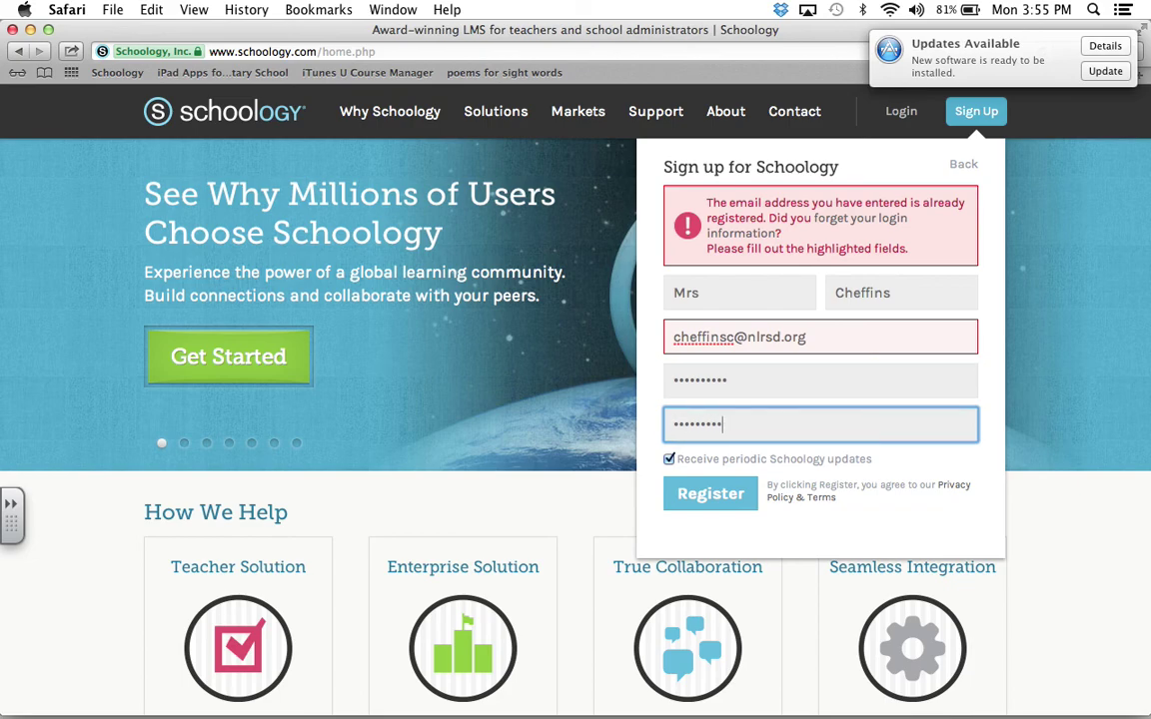
click(668, 458)
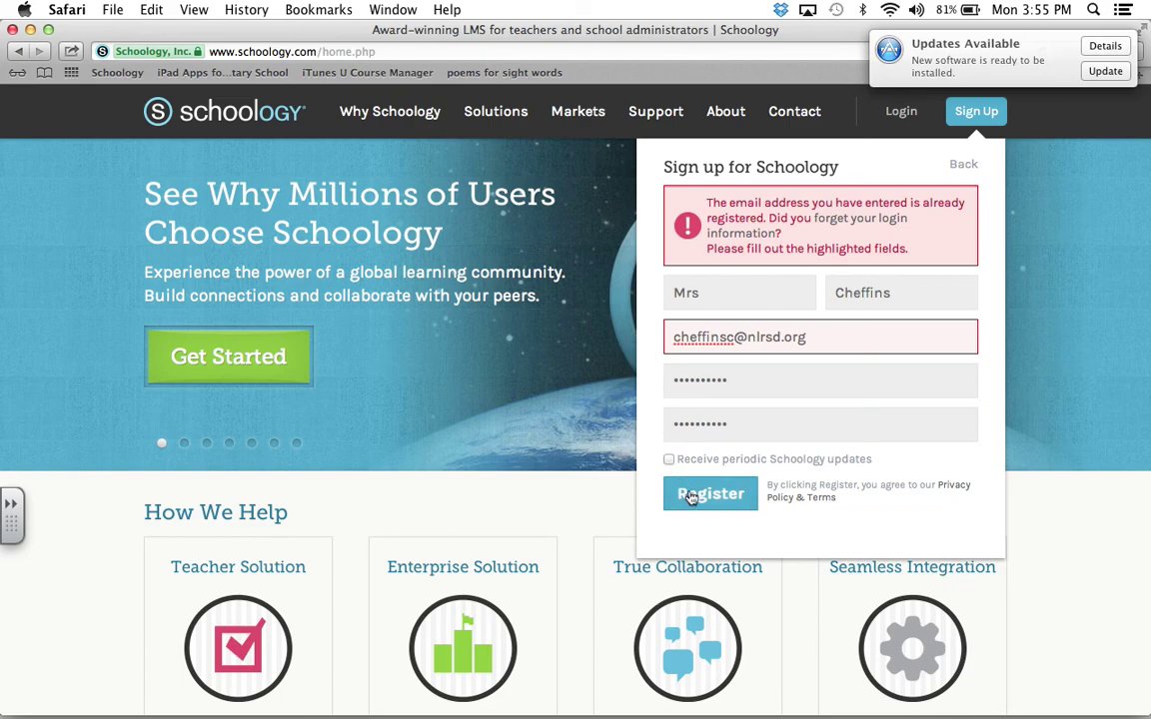
click(690, 497)
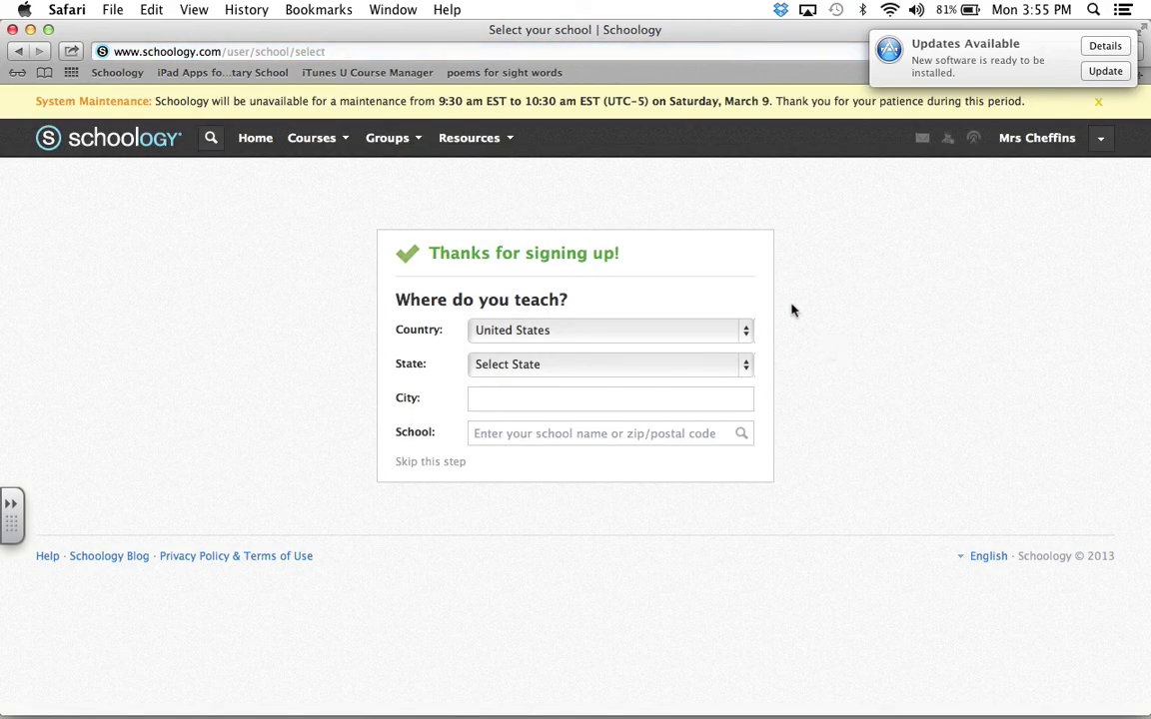
Step: Set the state to Arkansas and the city to NLR
click(585, 365)
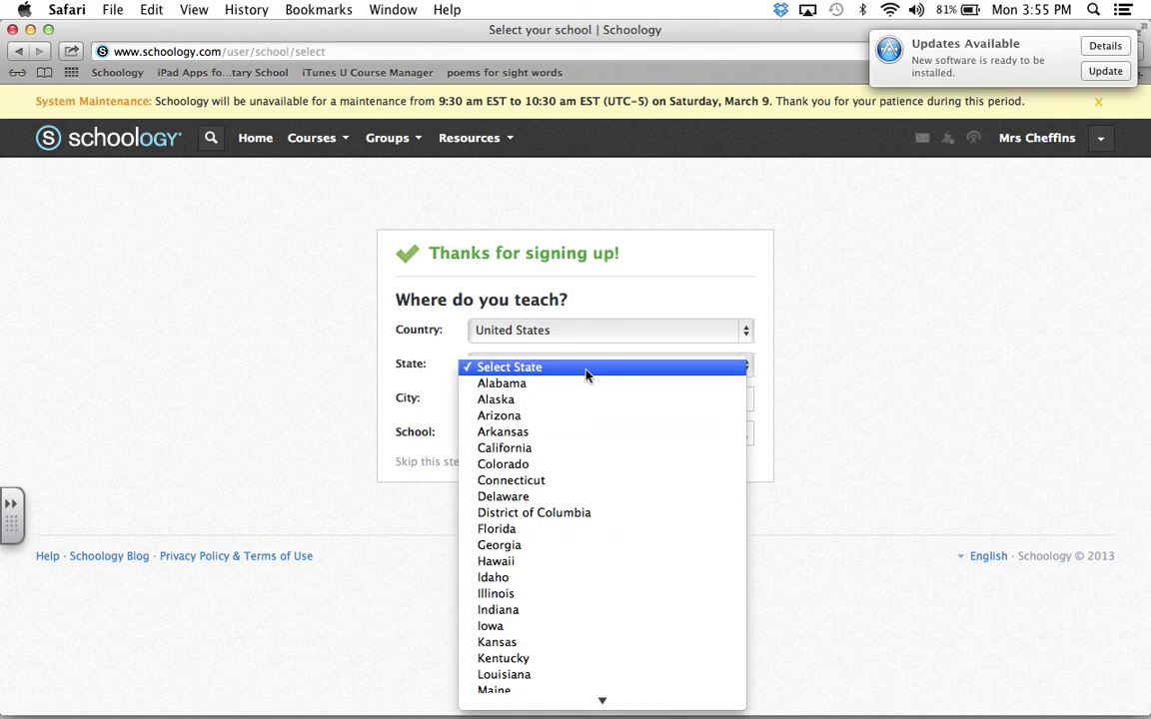
click(560, 432)
text(N)
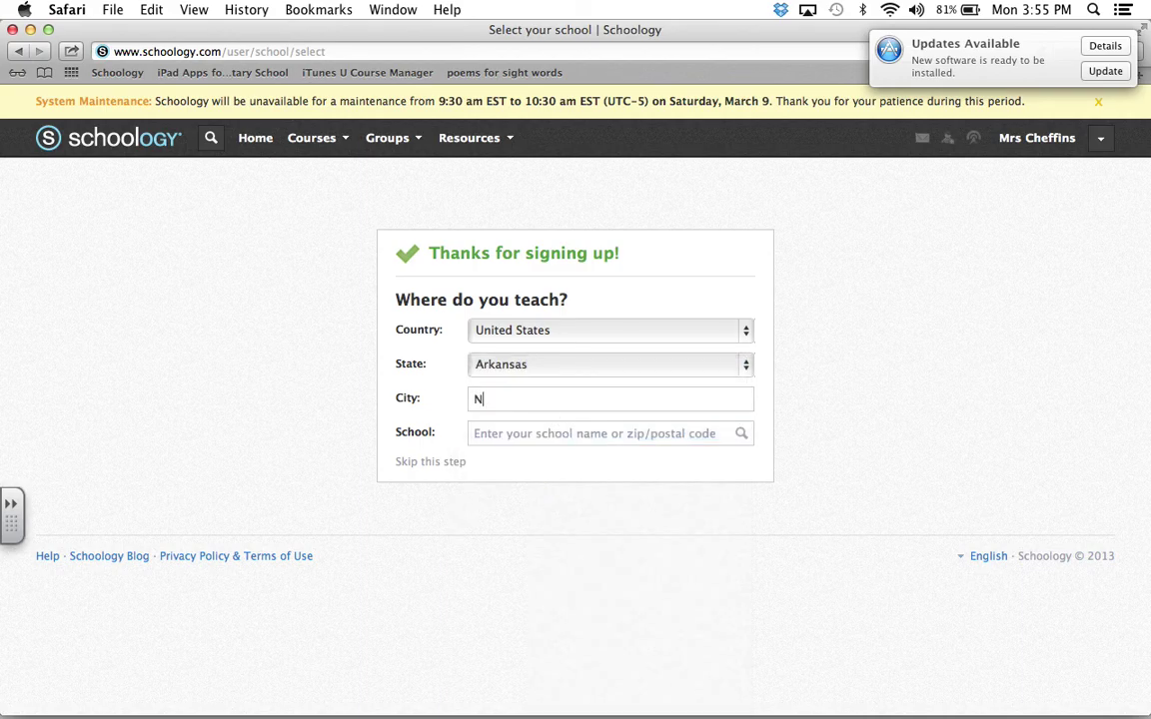
text(LR)
Step: Enter Seventh Street Elementary as the school and continue to the home page
click(559, 434)
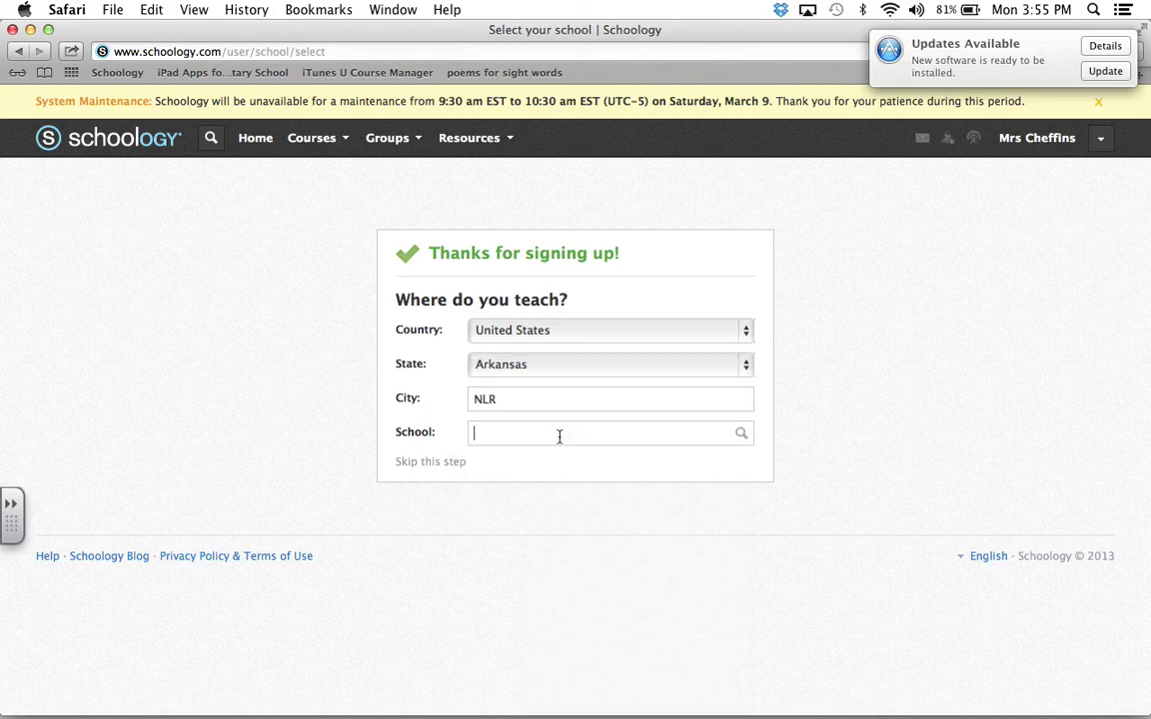
text(Seventh  Street Elementary)
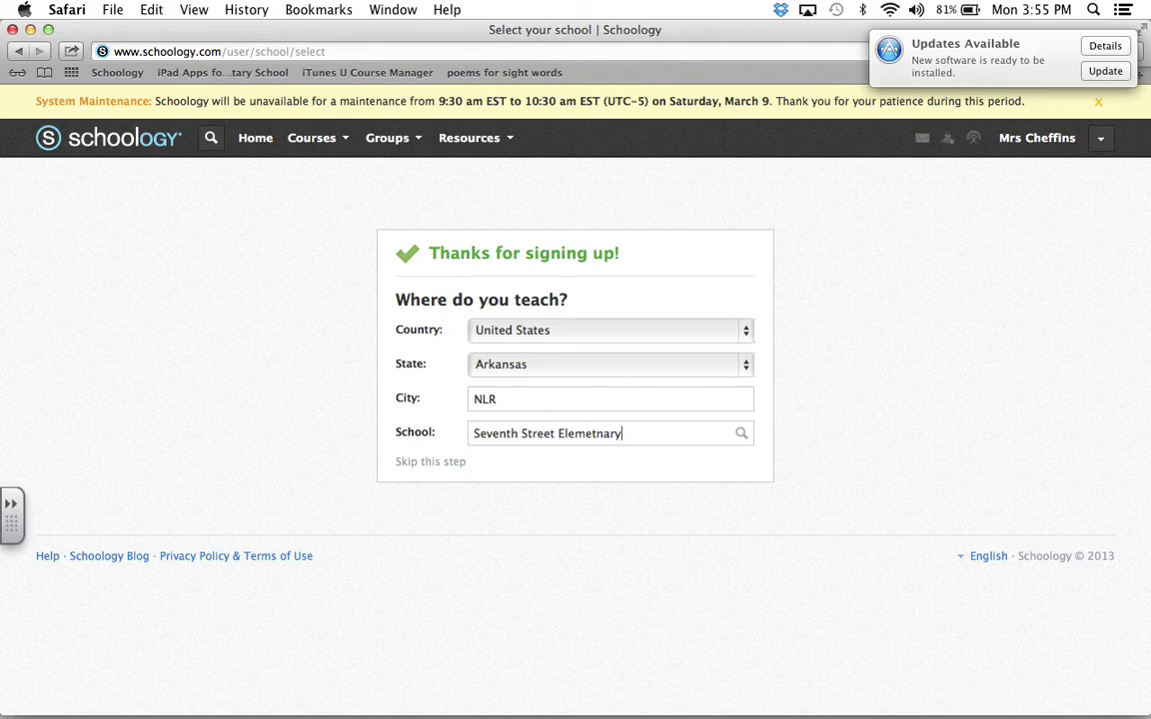
key(BackSpace)
key(BackSpace)
key(BackSpace)
key(BackSpace)
key(BackSpace)
text(ntary)
click(439, 465)
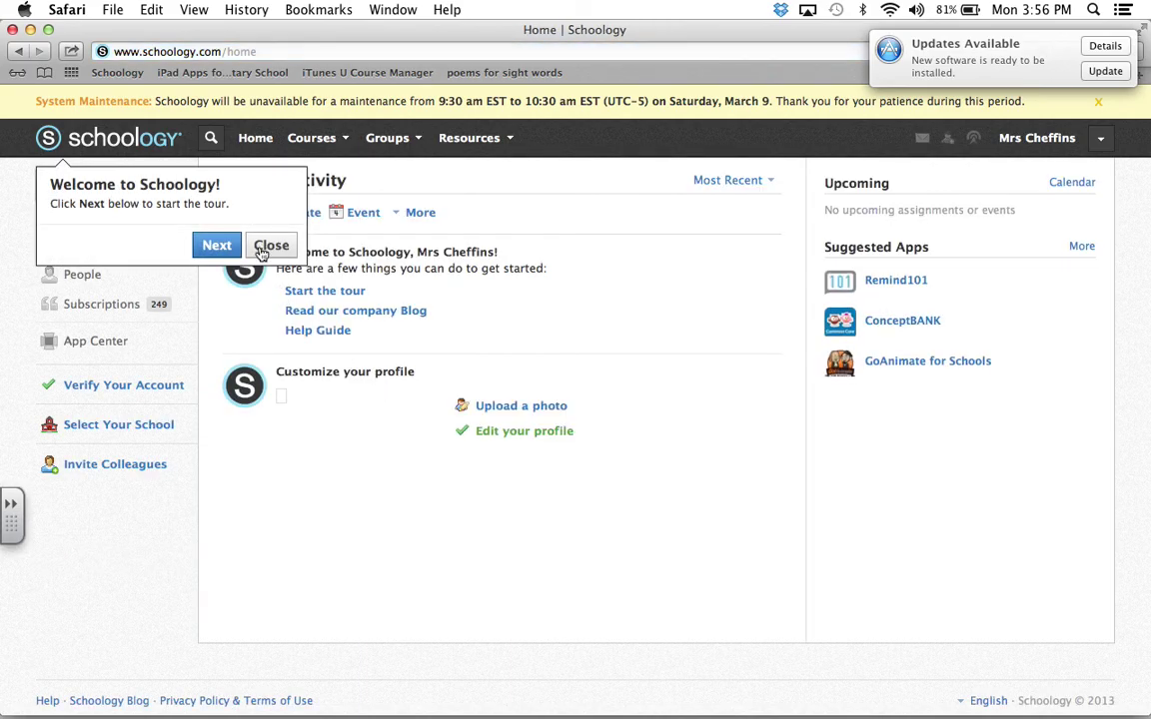
Step: Dismiss the welcome tour and go back to the Schoology Home page
click(262, 248)
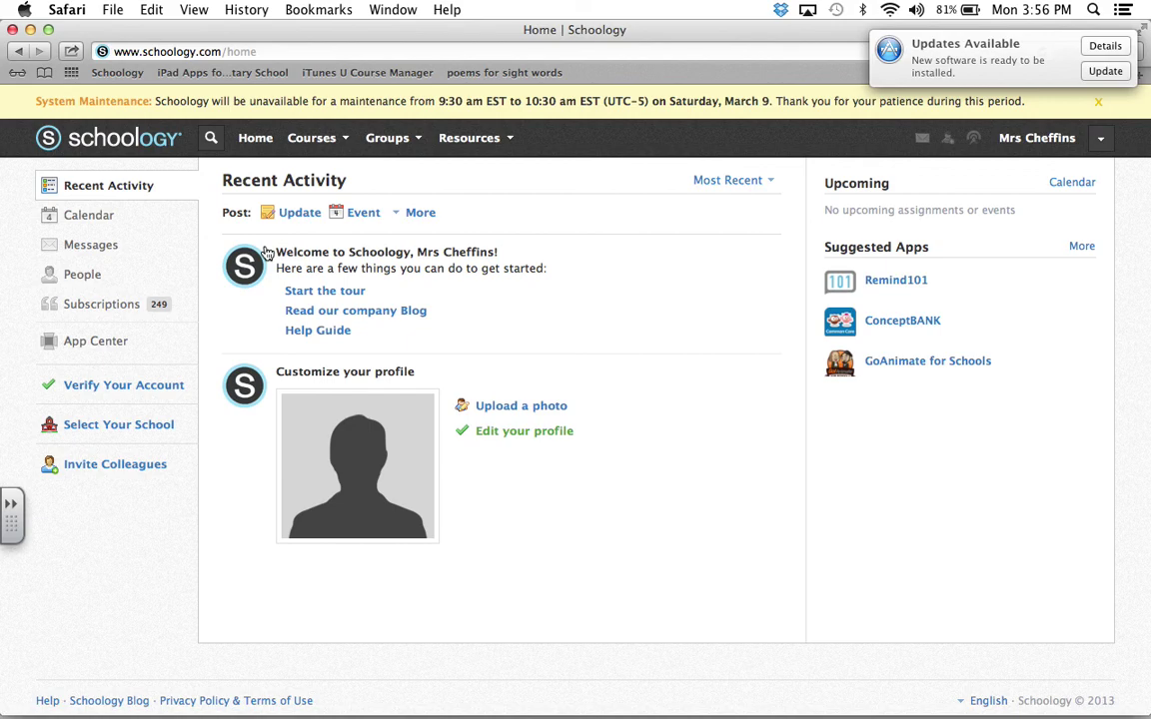
key(super+Tab)
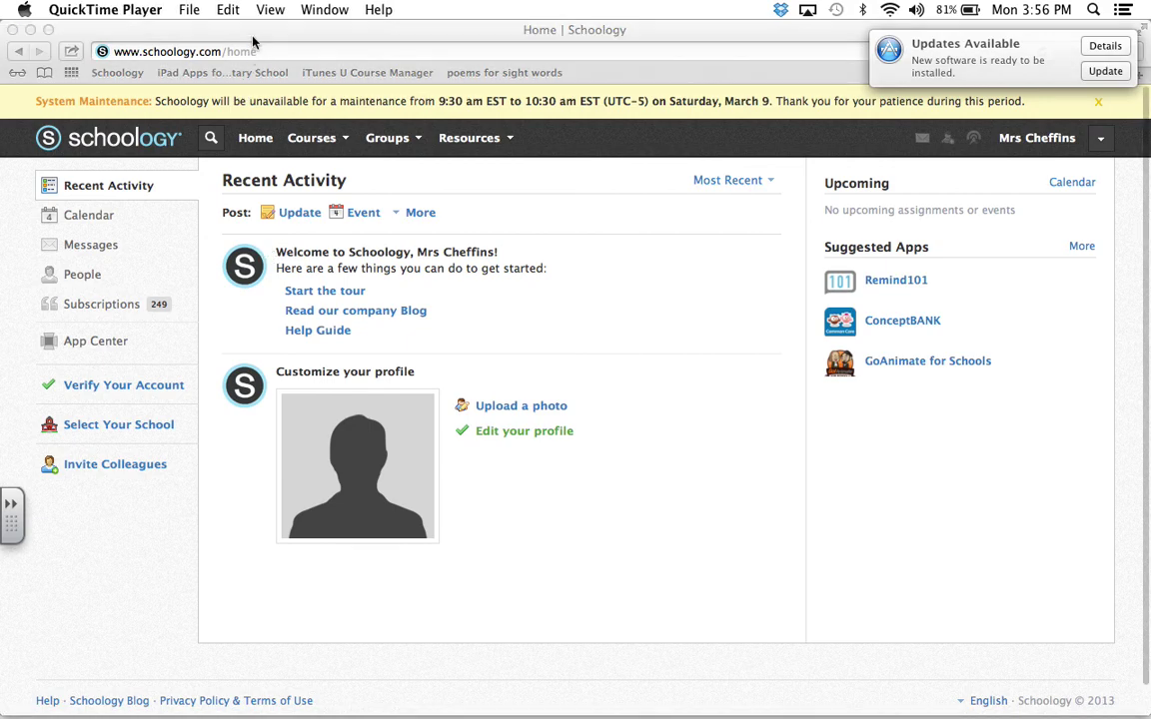
click(574, 312)
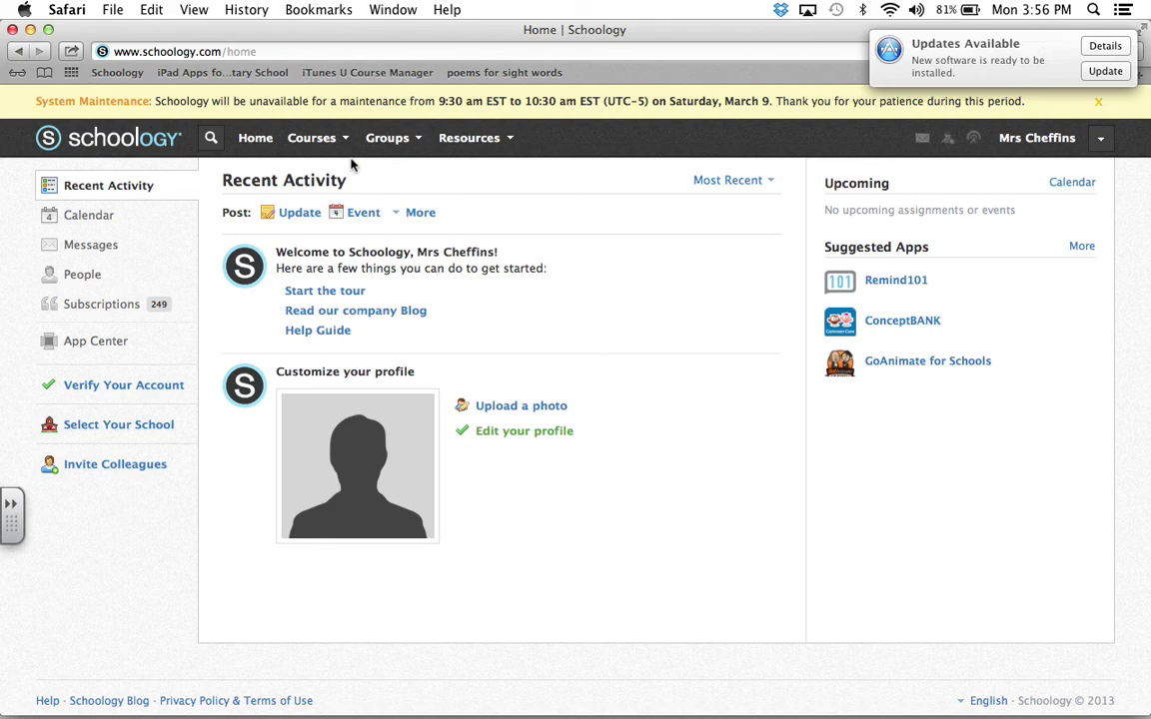
click(260, 146)
Step: Create course 'Guided Reading' via Courses > Create, with subject Language Arts and grade 1
click(342, 154)
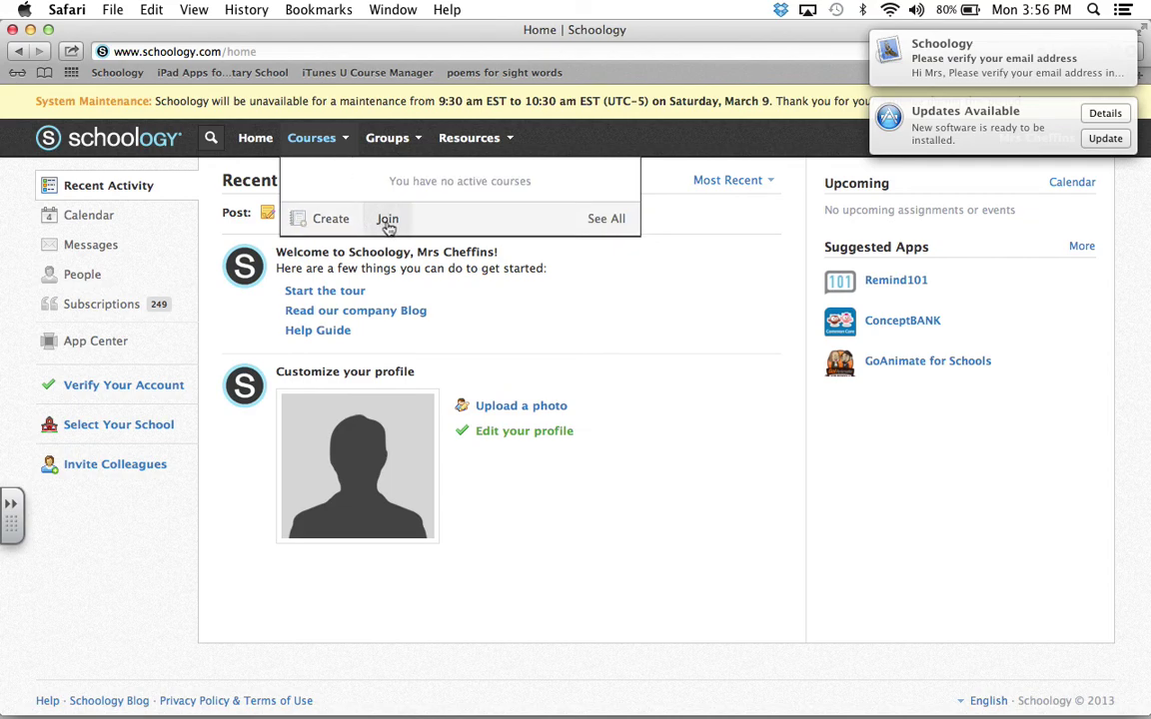
click(332, 220)
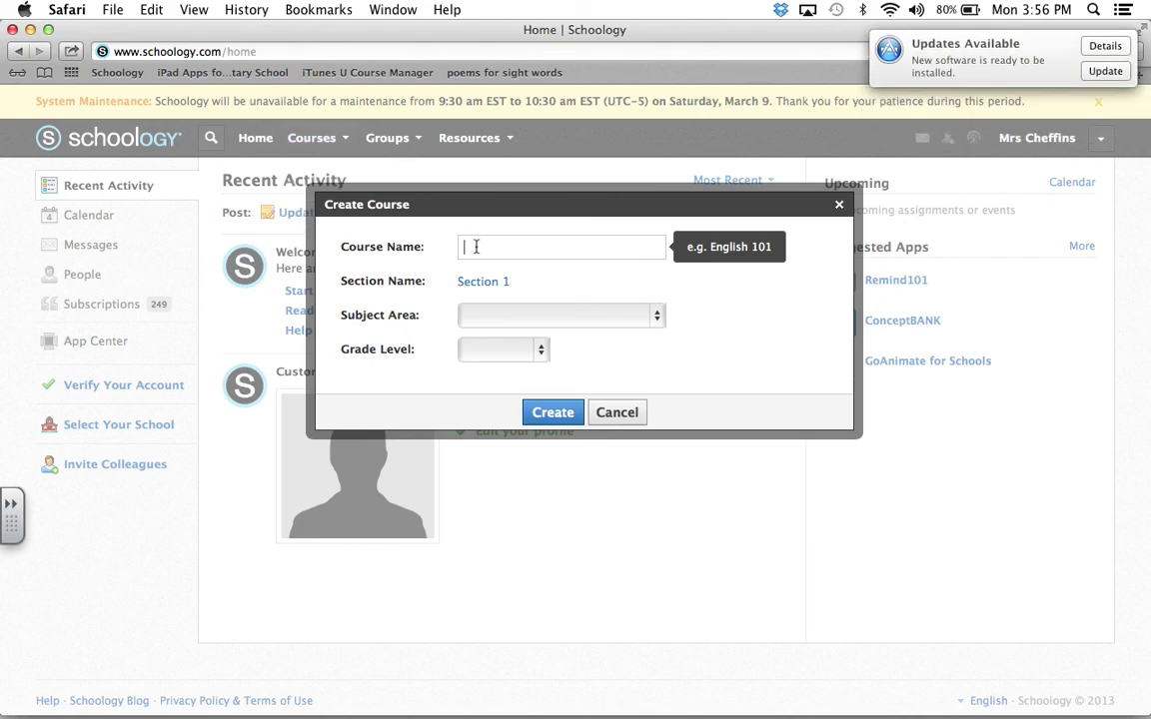
text(Guided Readnig)
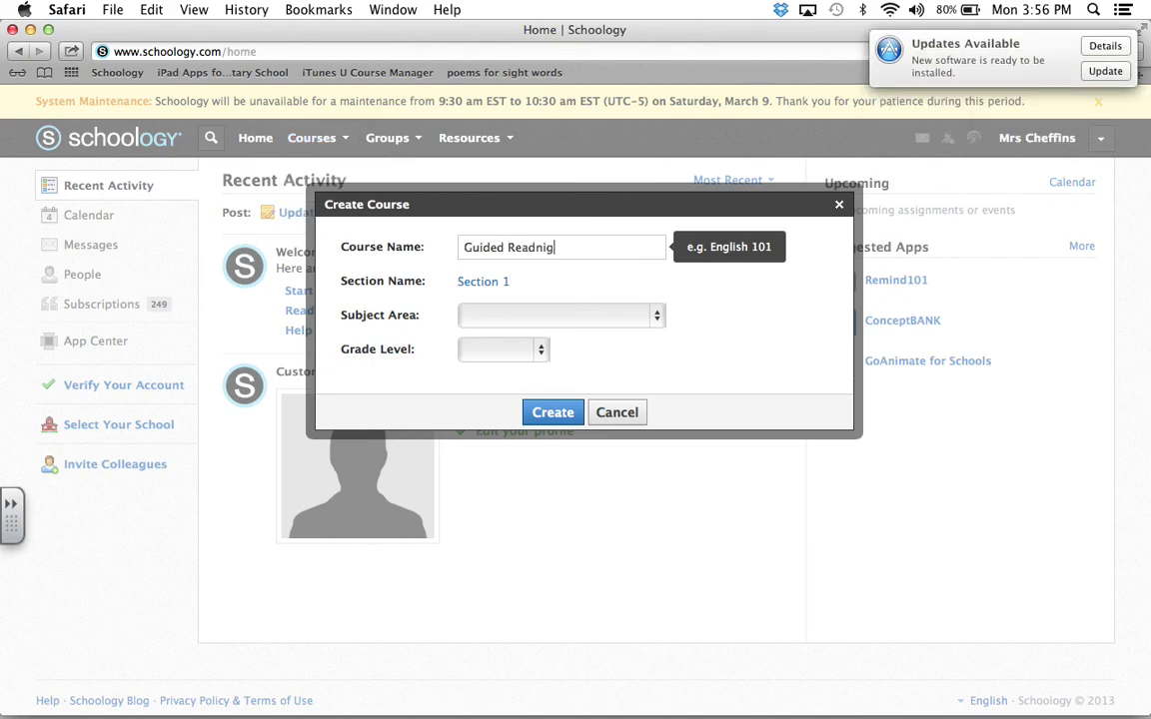
key(BackSpace)
key(BackSpace)
key(BackSpace)
text(ing)
click(491, 318)
click(497, 370)
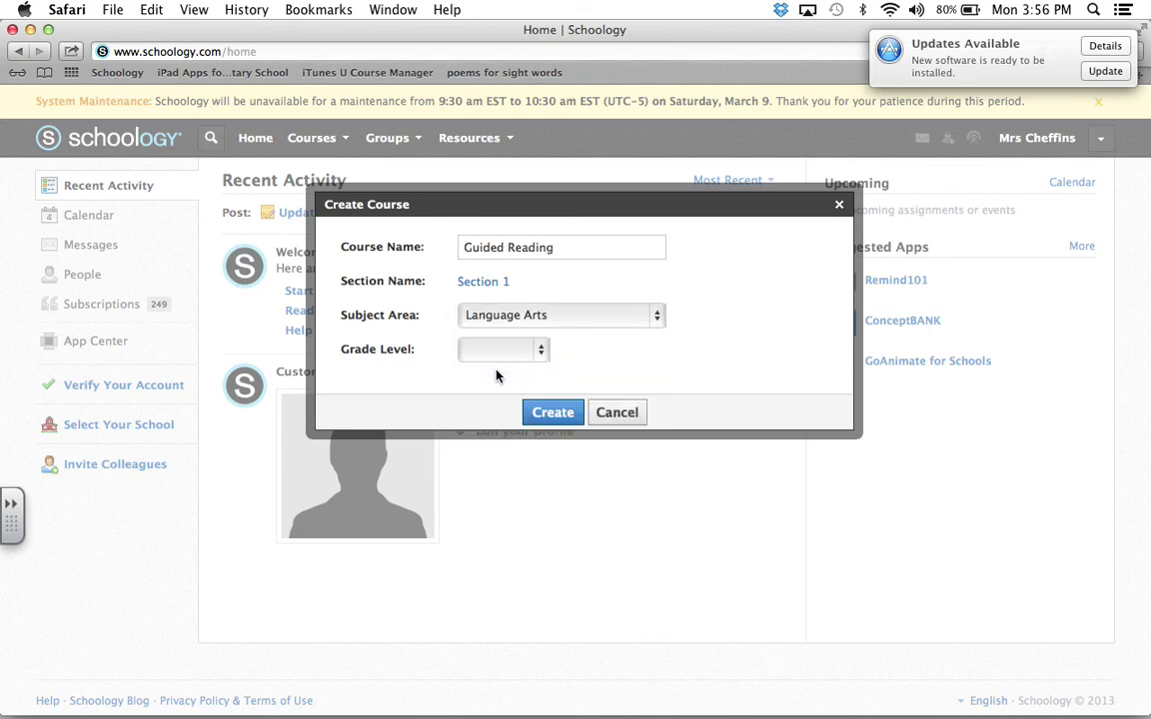
click(504, 352)
click(496, 406)
click(530, 415)
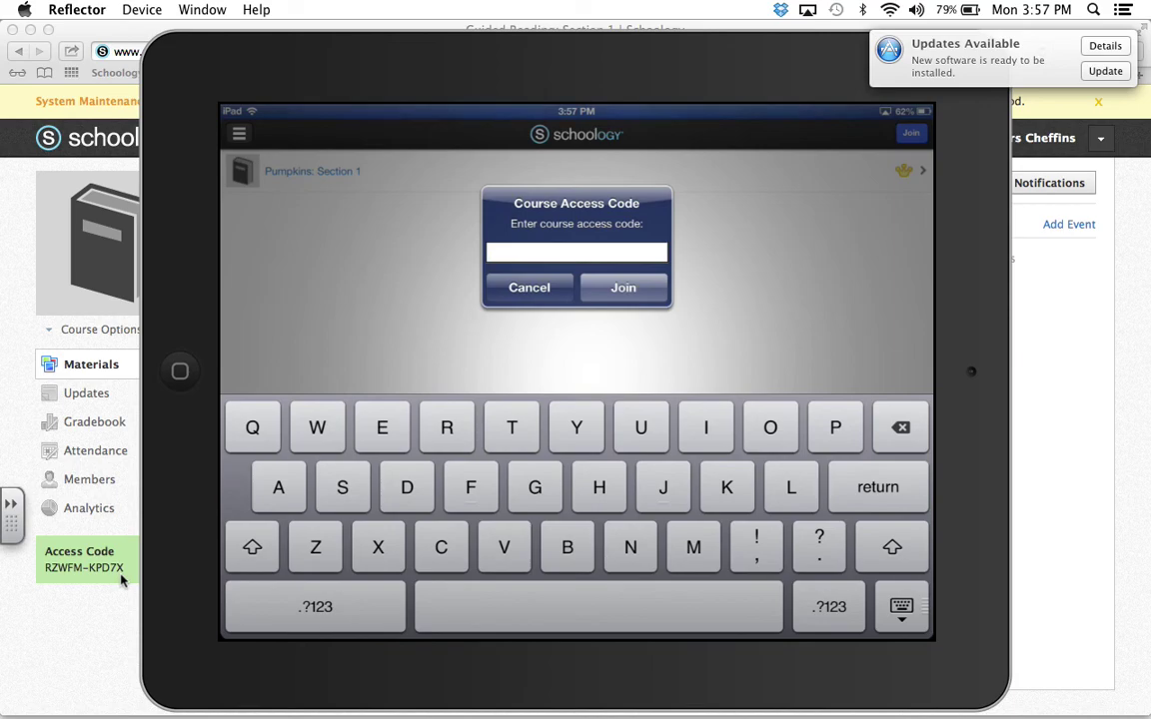
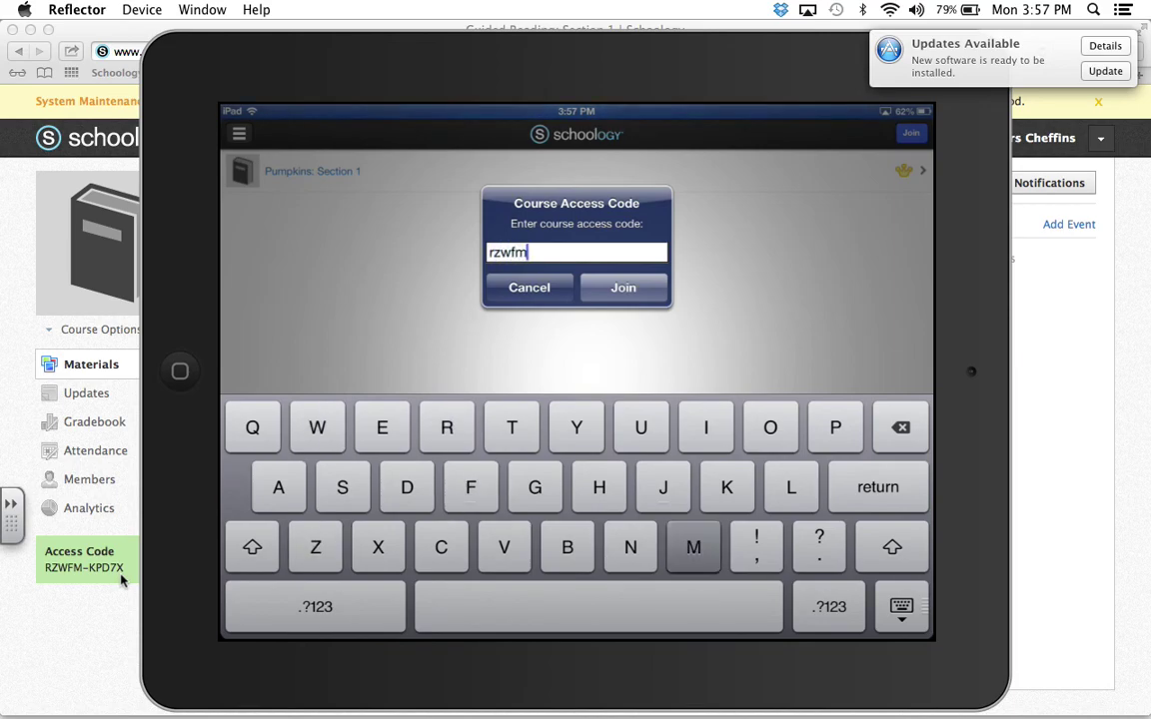
Step: Enter the Guided Reading course access code on the mirrored iPad and submit it
click(316, 606)
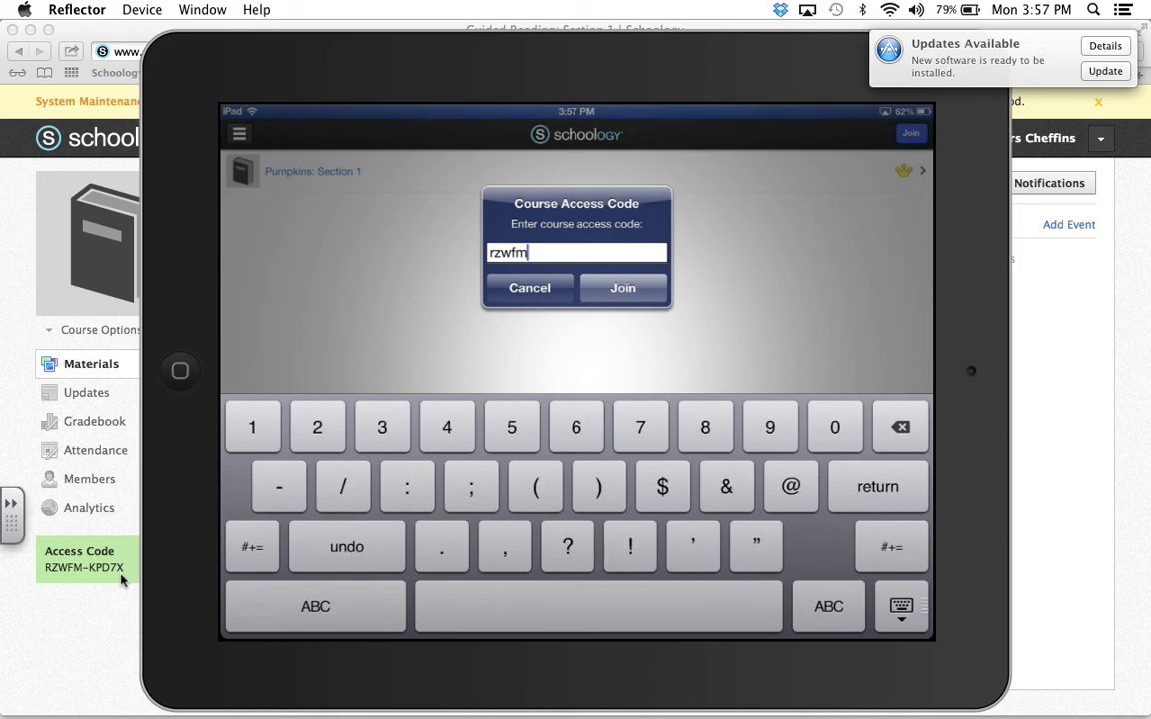
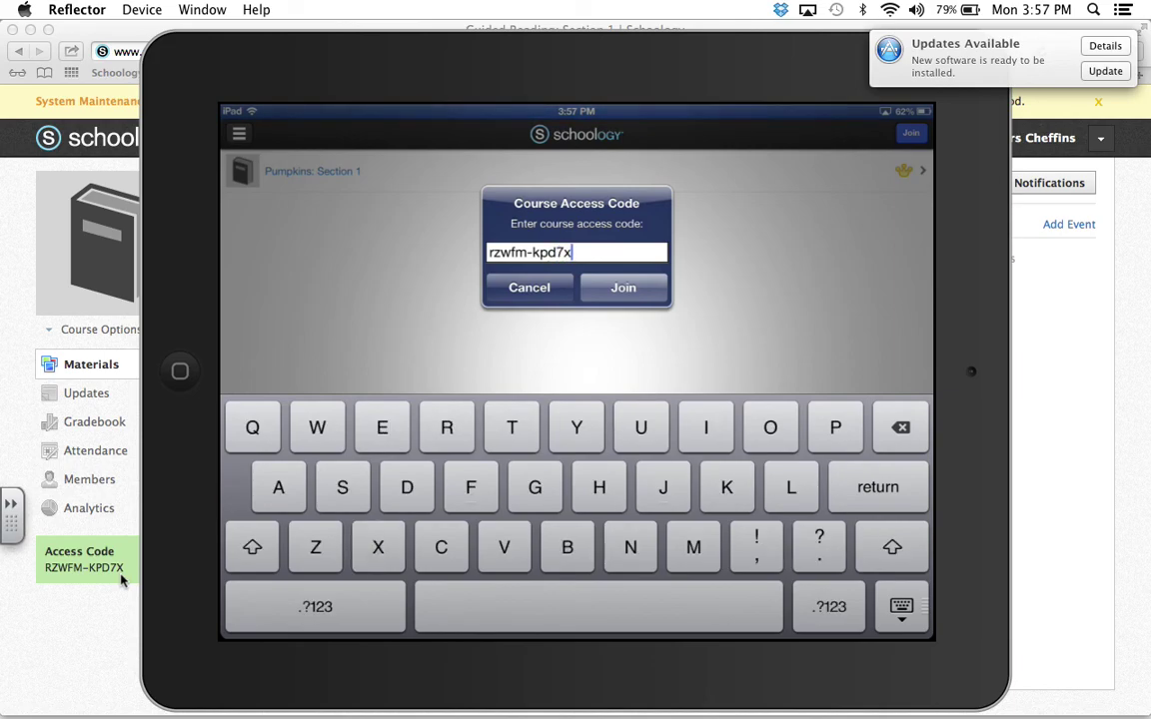
key(Return)
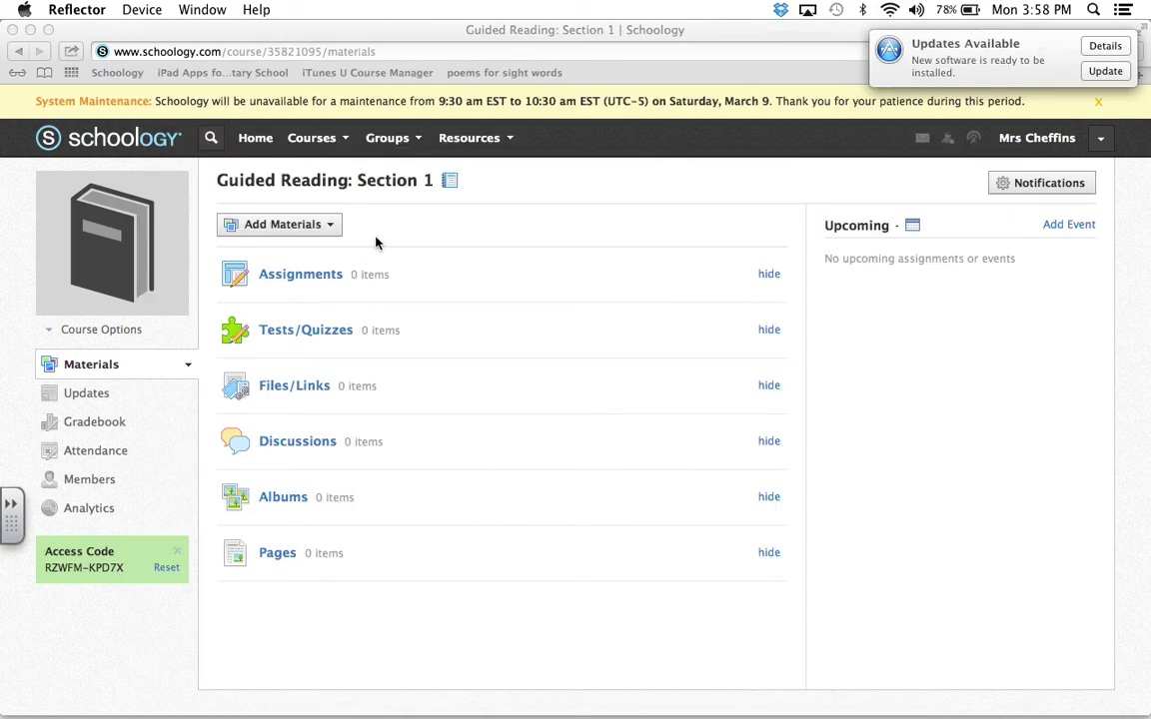
Step: Return to the Schoology Home page from the navigation bar
click(252, 140)
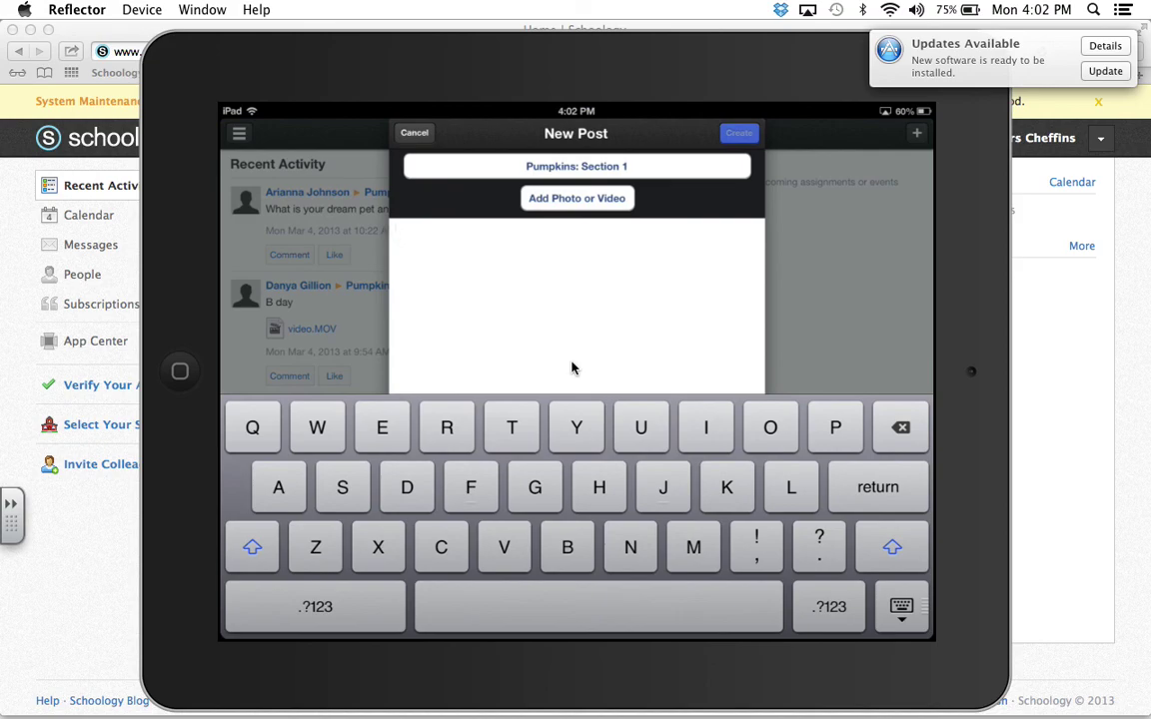
Step: Write 'Hello' in the body of the new post to Pumpkins: Section 1
text(Hello)
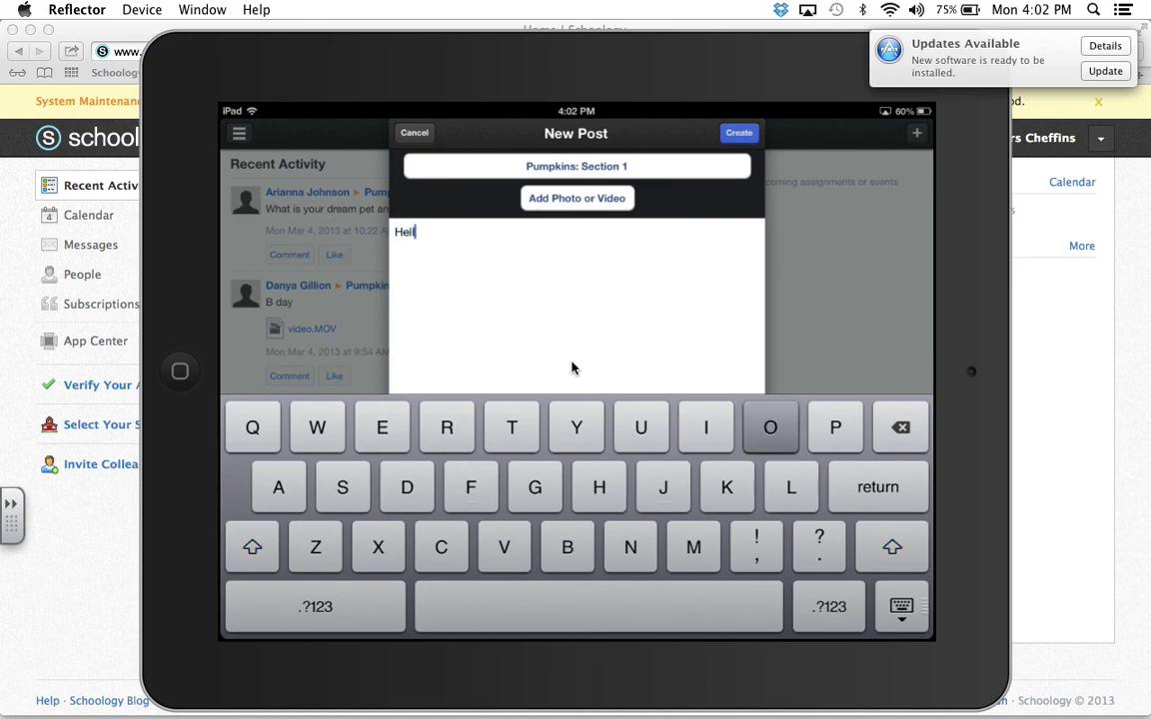